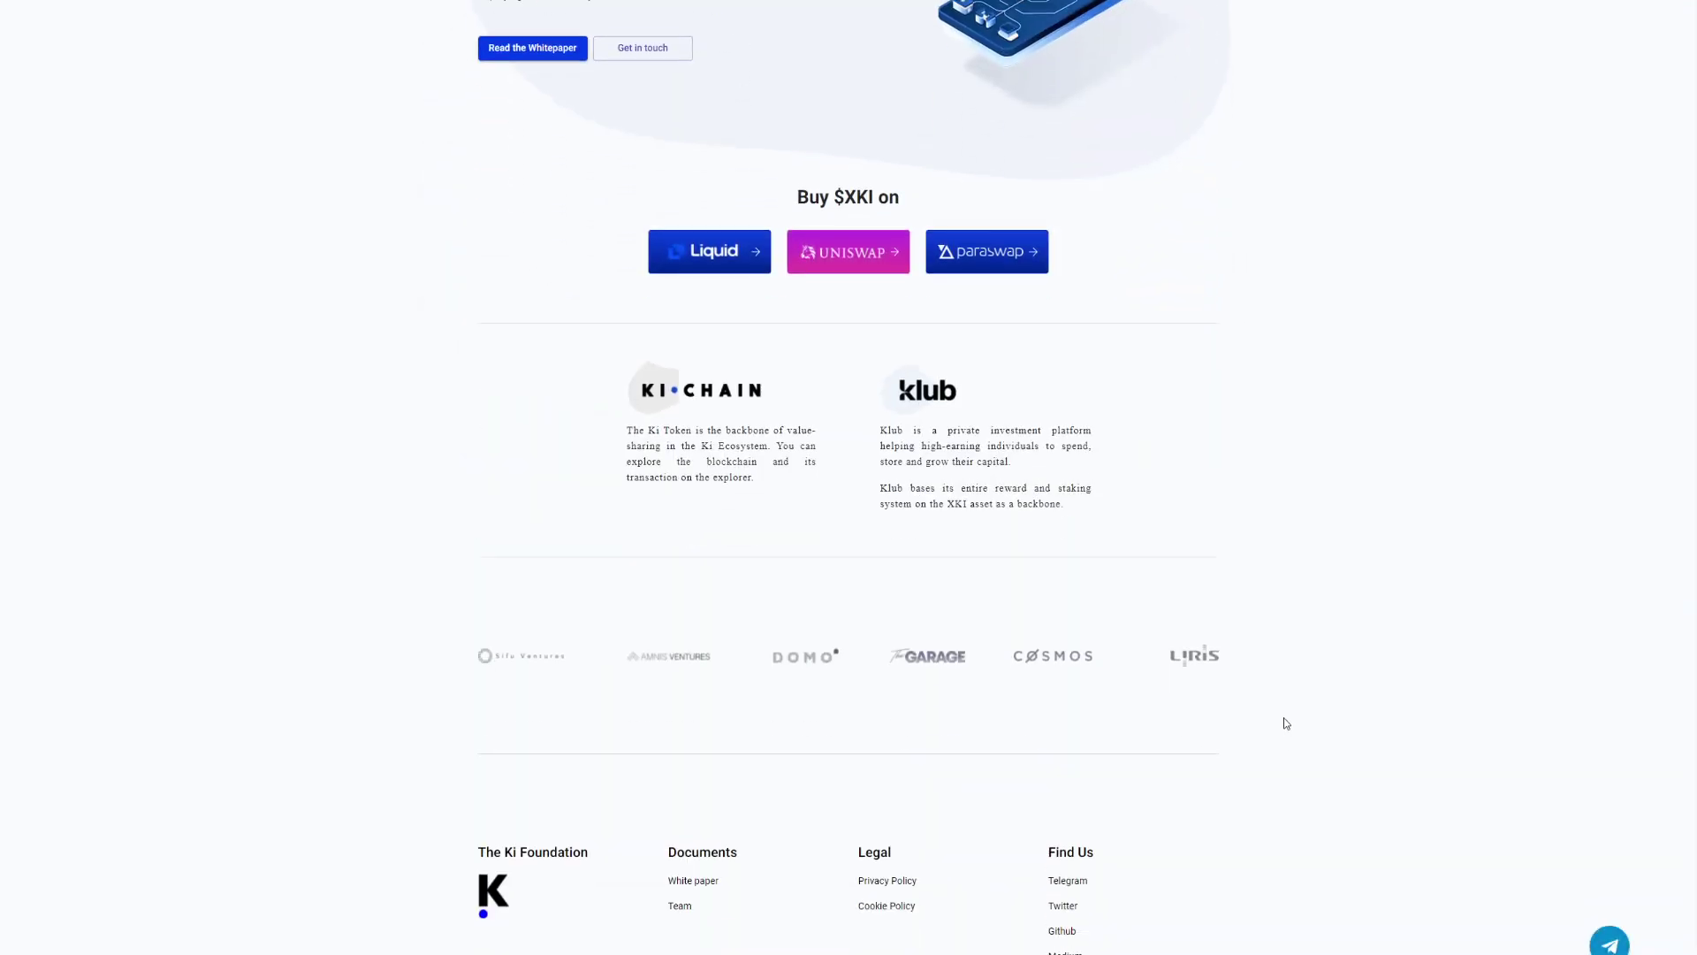
{"action": "scroll", "coordinate": [1286, 723], "scroll_direction": "down", "scroll_amount": 1}
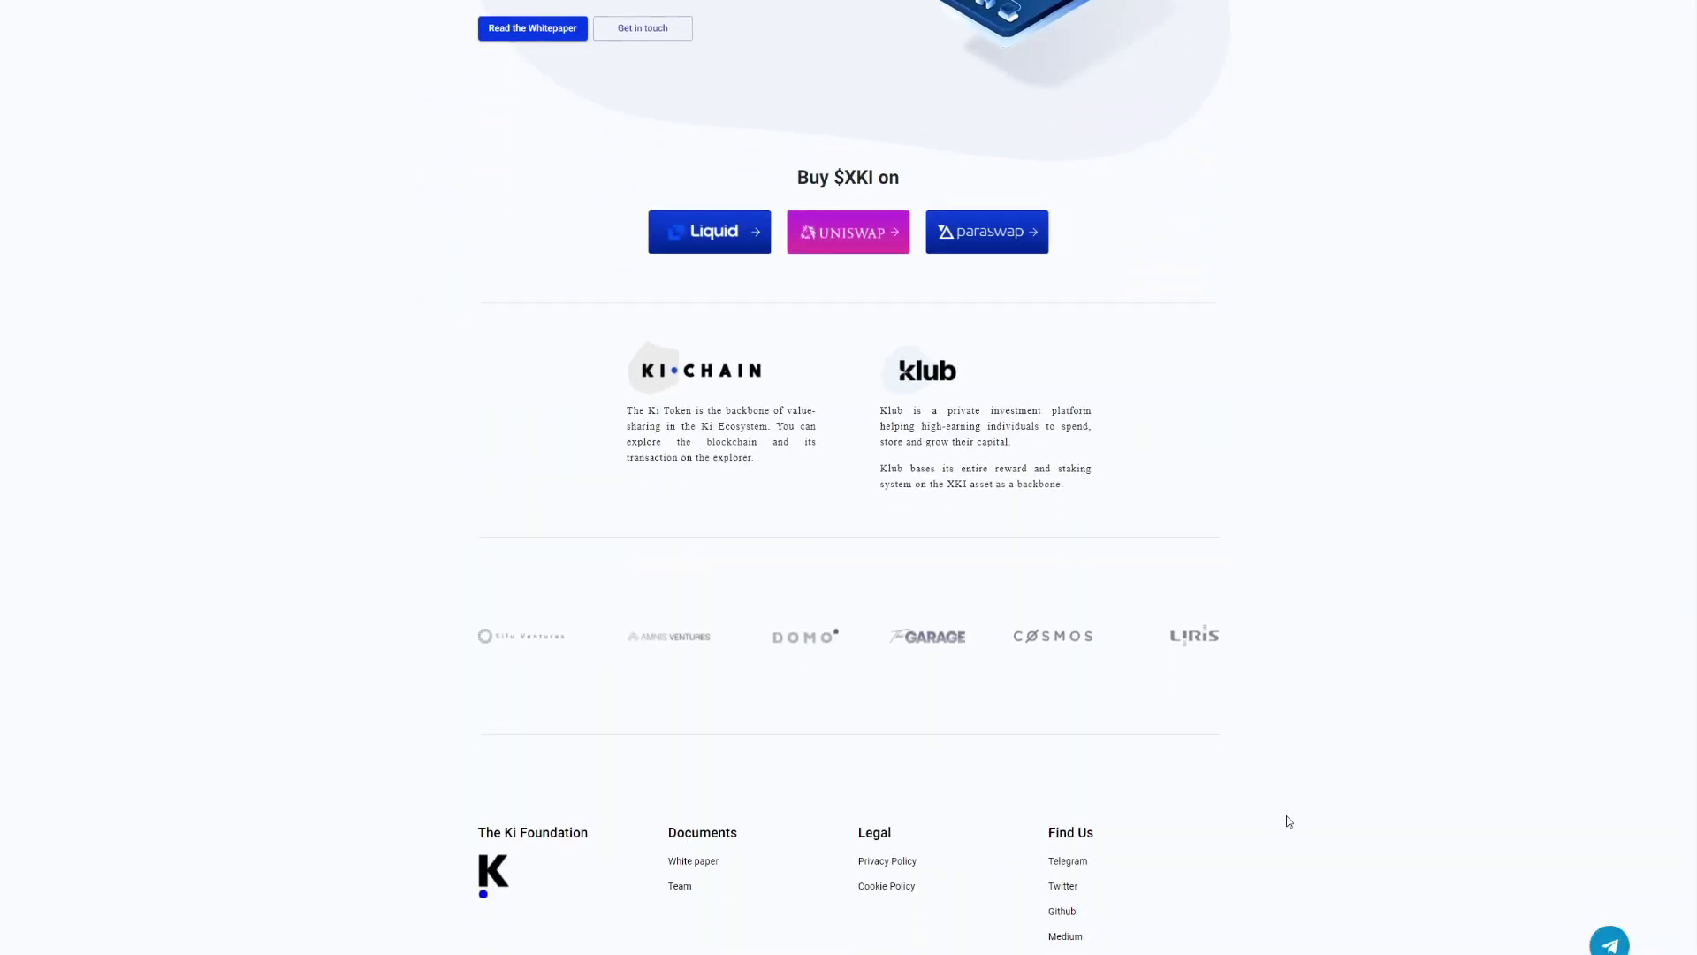
Download ki-desktop-wallet-0.3.1-windows.msi from the Ki Foundation GitHub repository and install it.
{"action": "left_click", "coordinate": [1060, 913]}
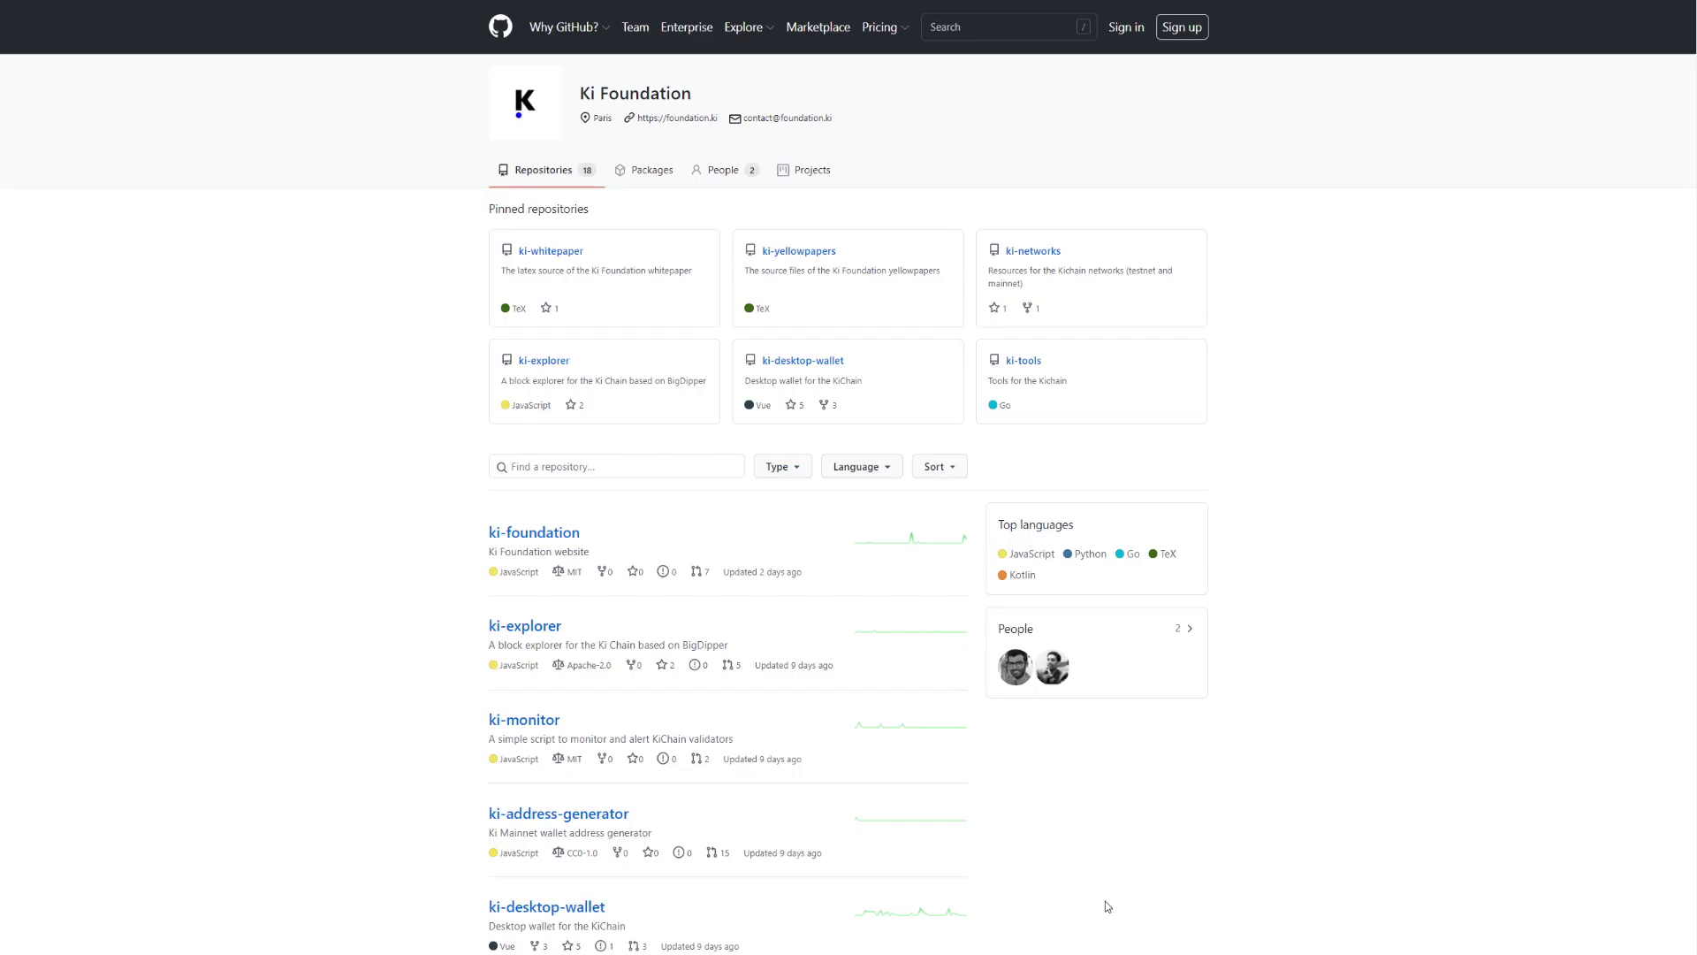
{"action": "left_click", "coordinate": [827, 362]}
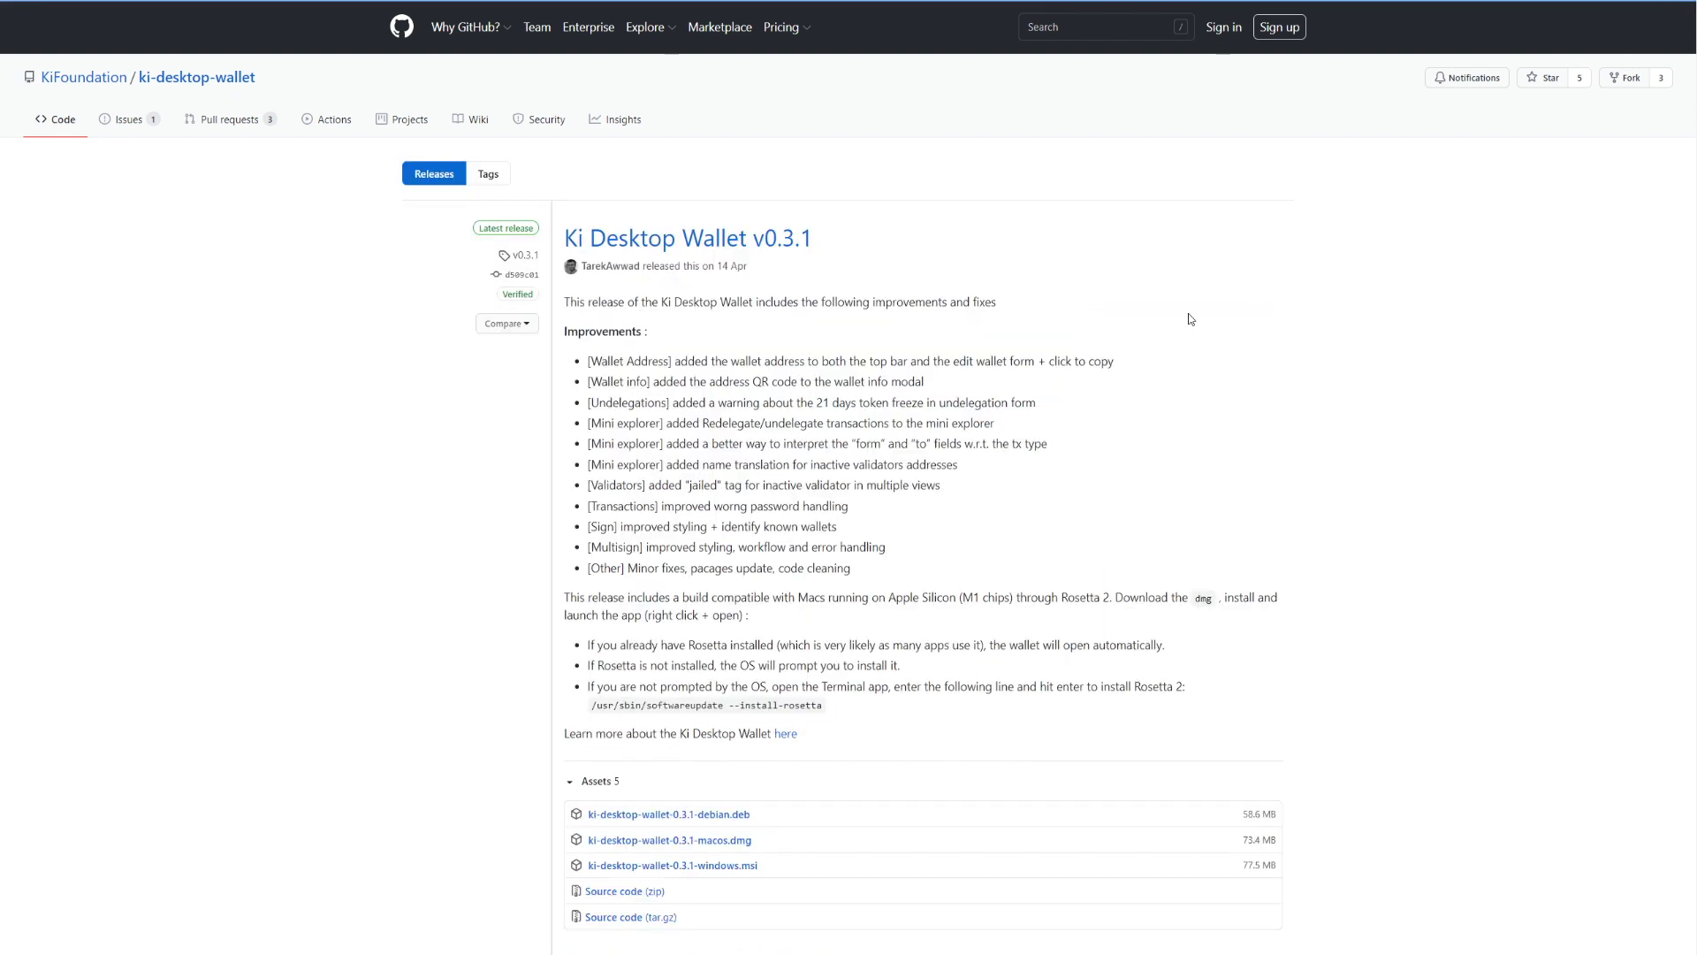
{"action": "scroll", "coordinate": [963, 471], "scroll_direction": "down", "scroll_amount": 2}
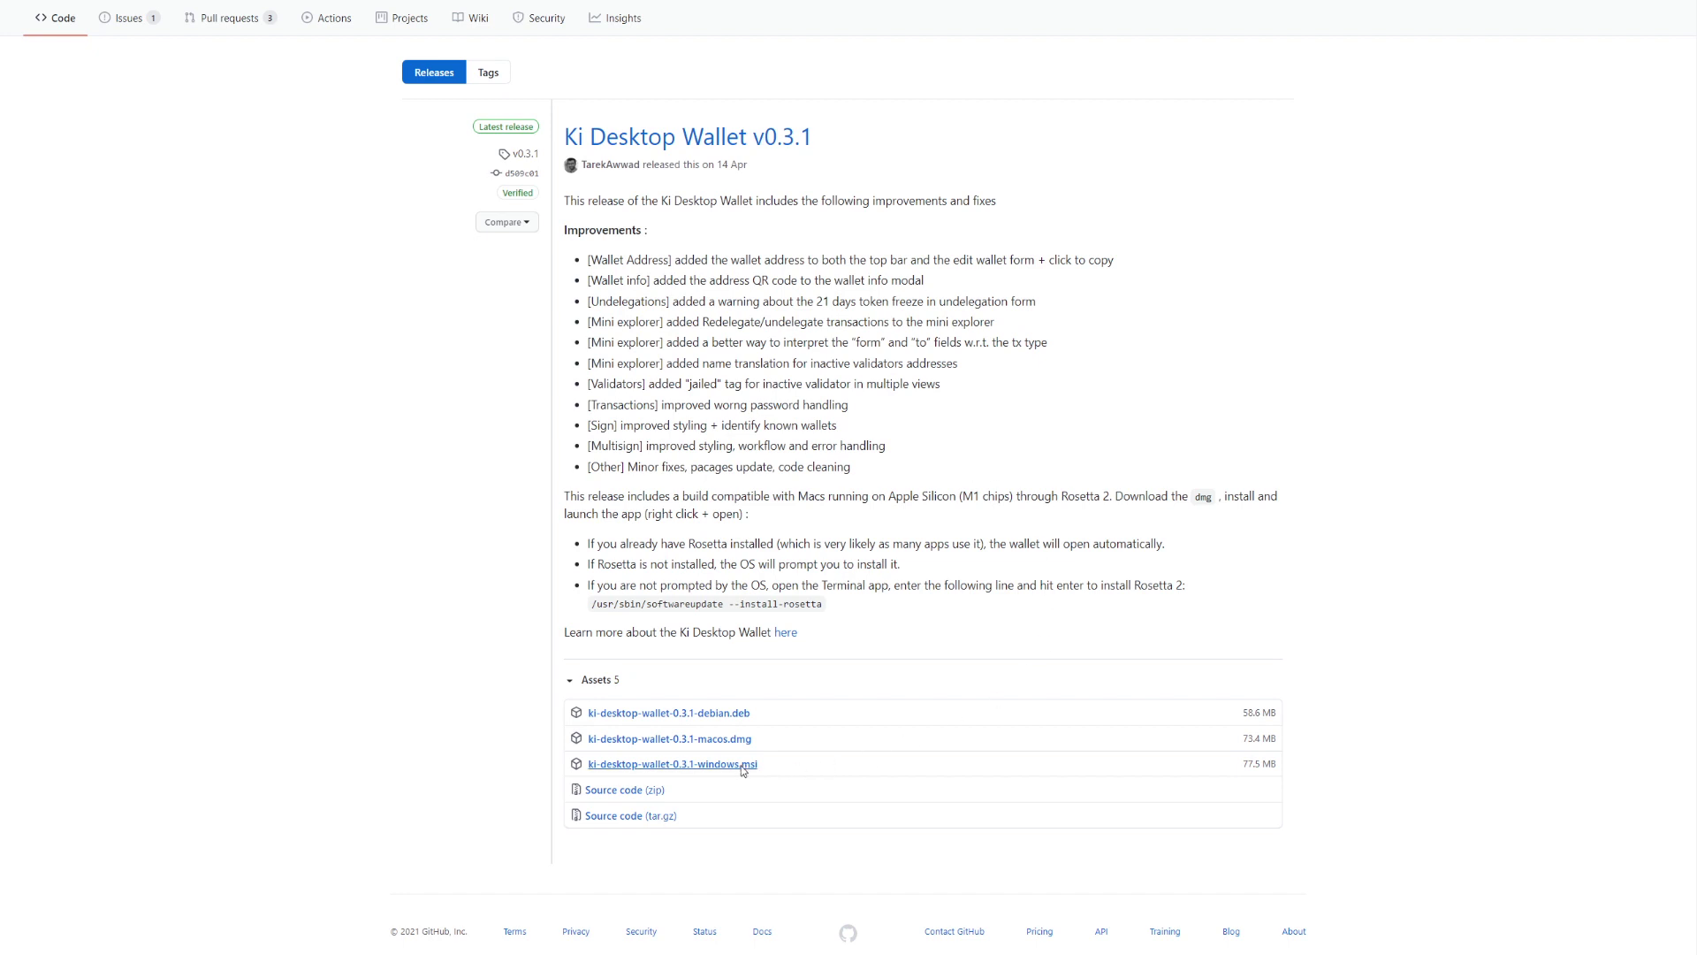
{"action": "left_click", "coordinate": [743, 765]}
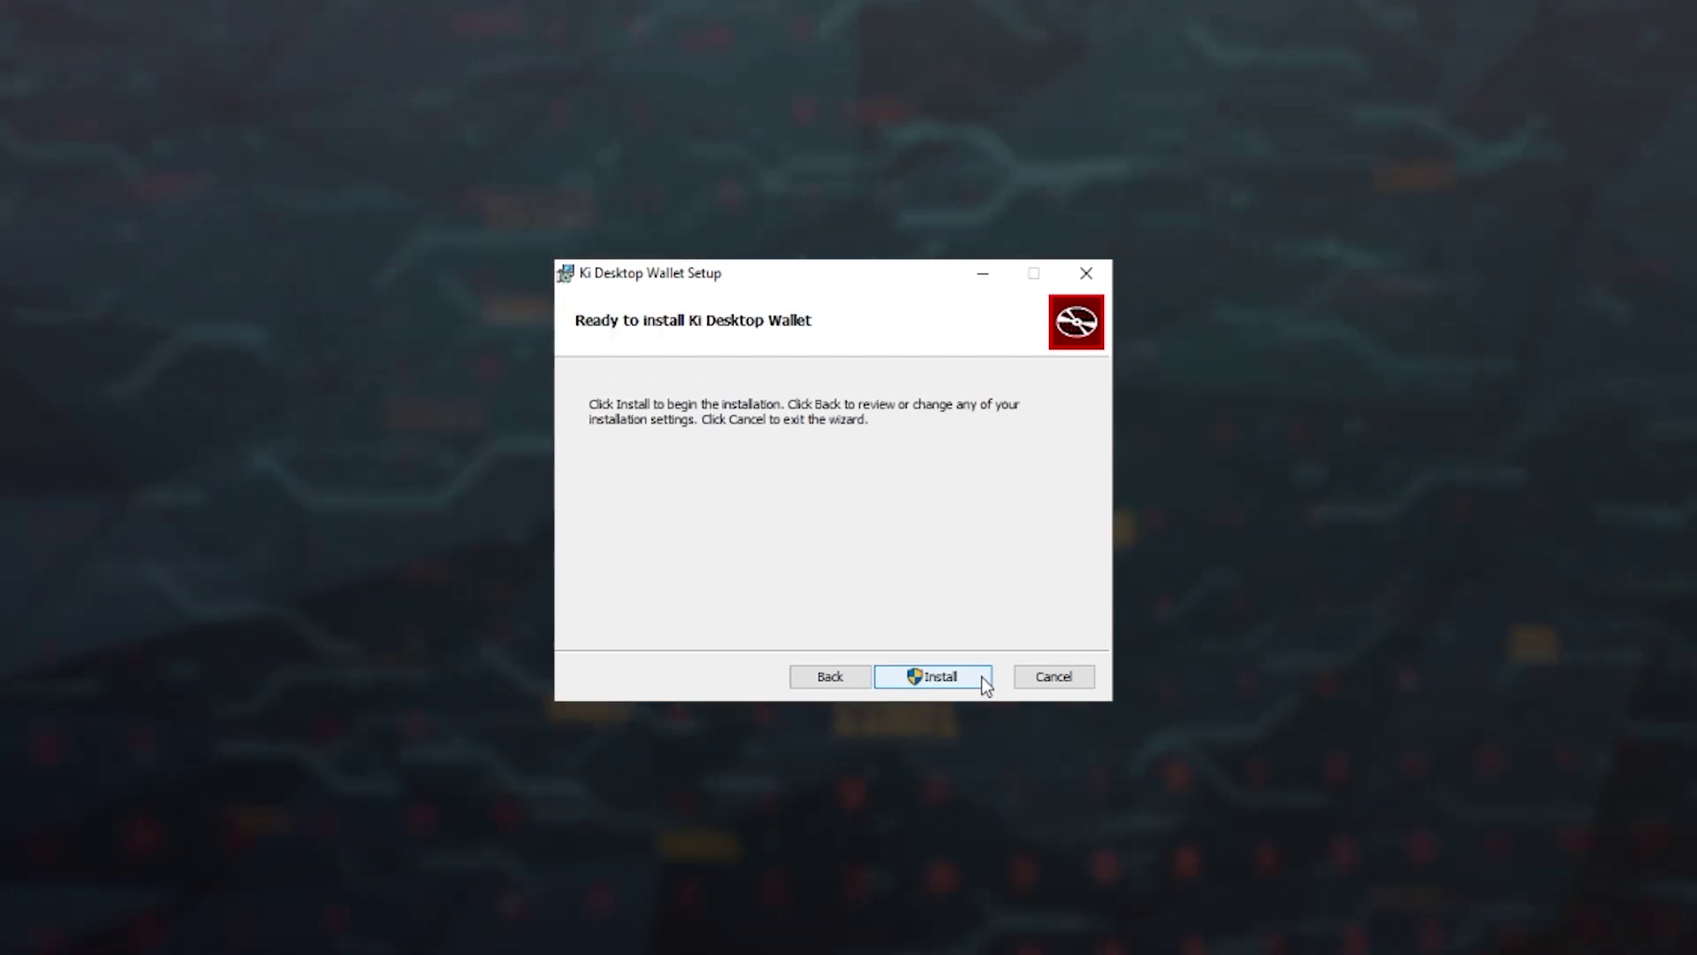
{"action": "left_click", "coordinate": [972, 676]}
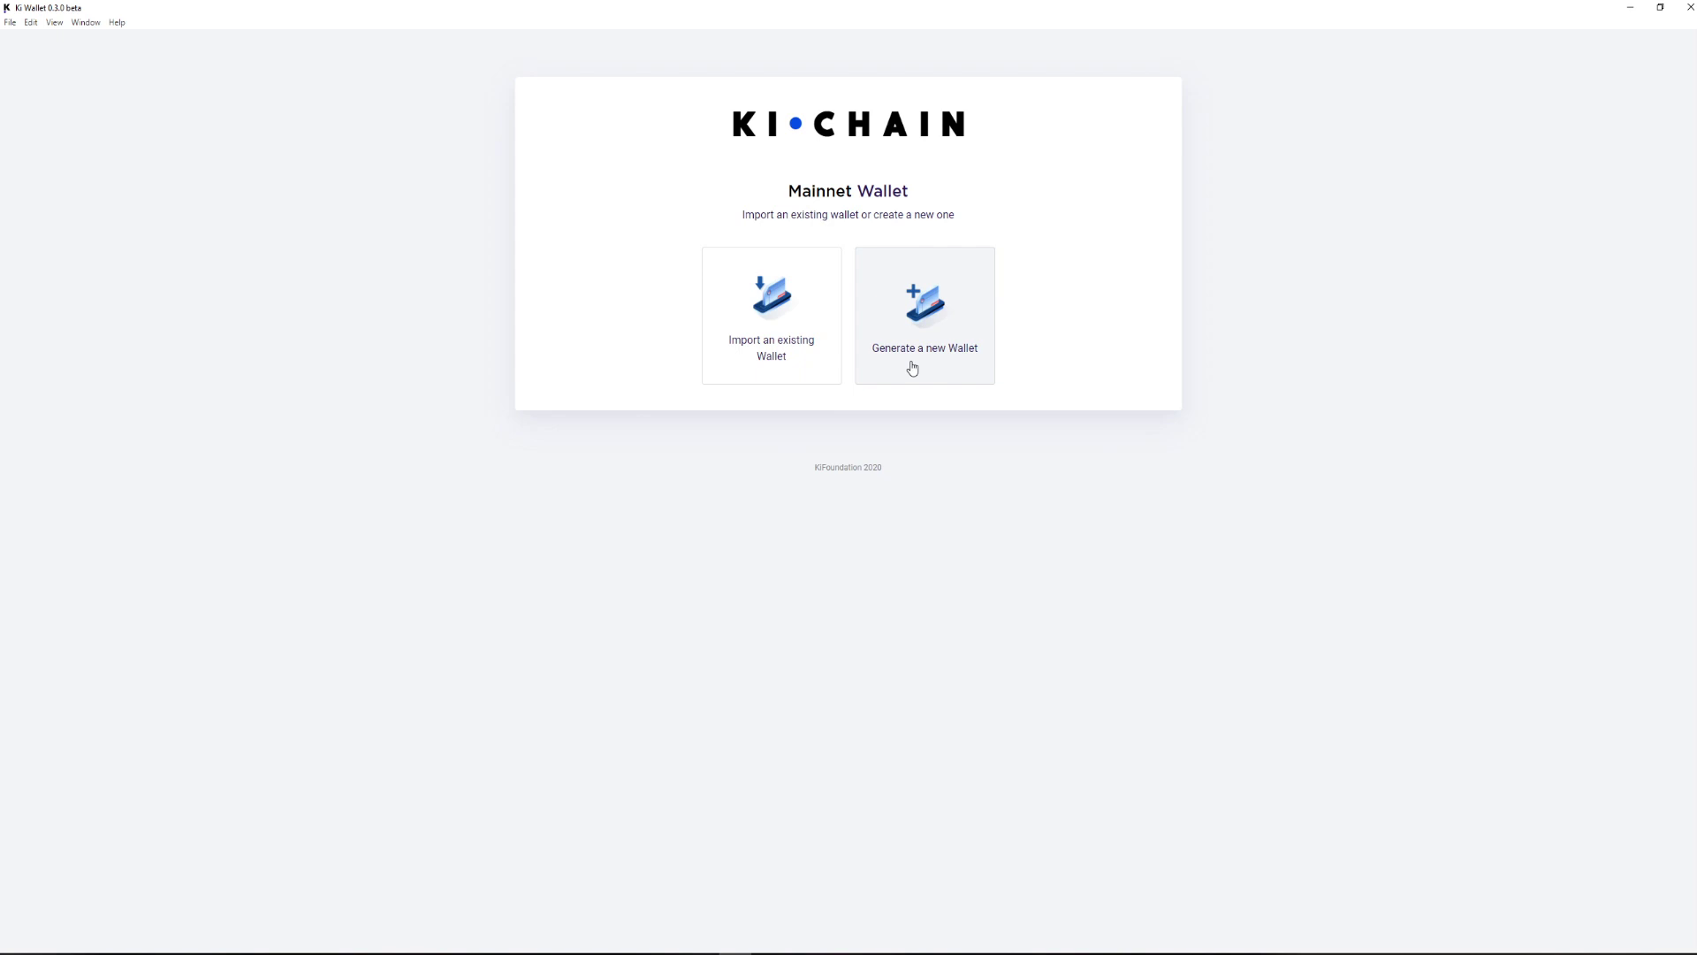
Generate a new wallet named For_Stake and display its mnemonic phrase.
{"action": "left_click", "coordinate": [912, 368]}
{"action": "left_click", "coordinate": [733, 504]}
{"action": "type", "text": "For Stake"}
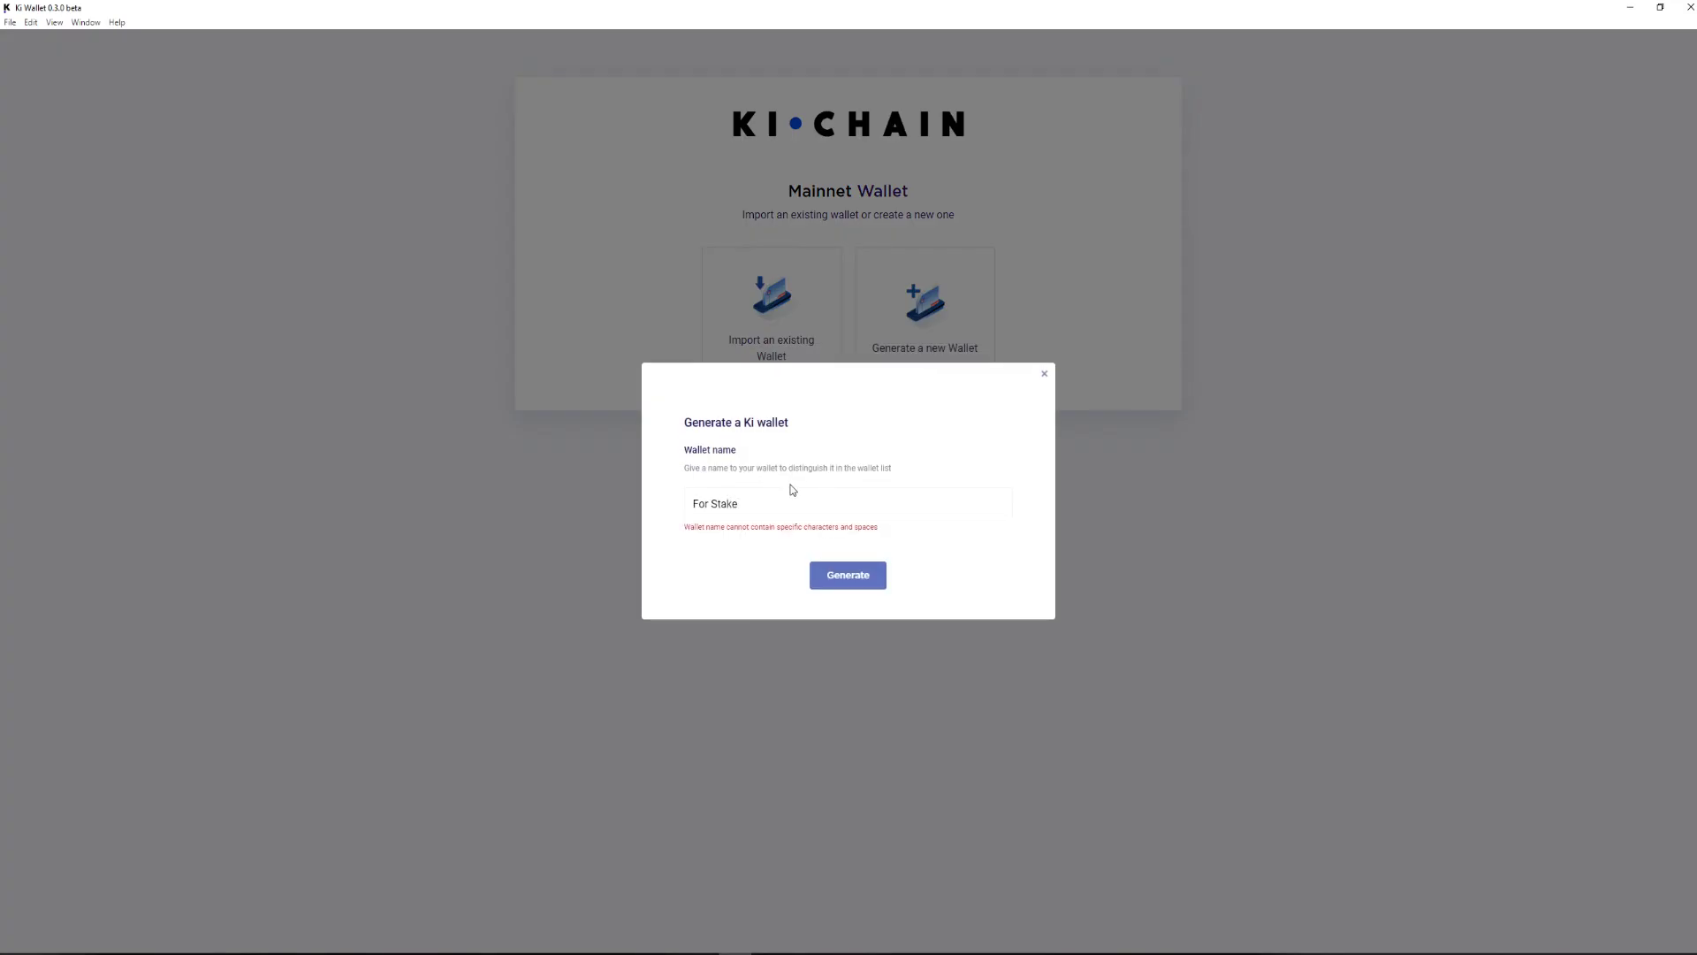
{"action": "left_click", "coordinate": [848, 575]}
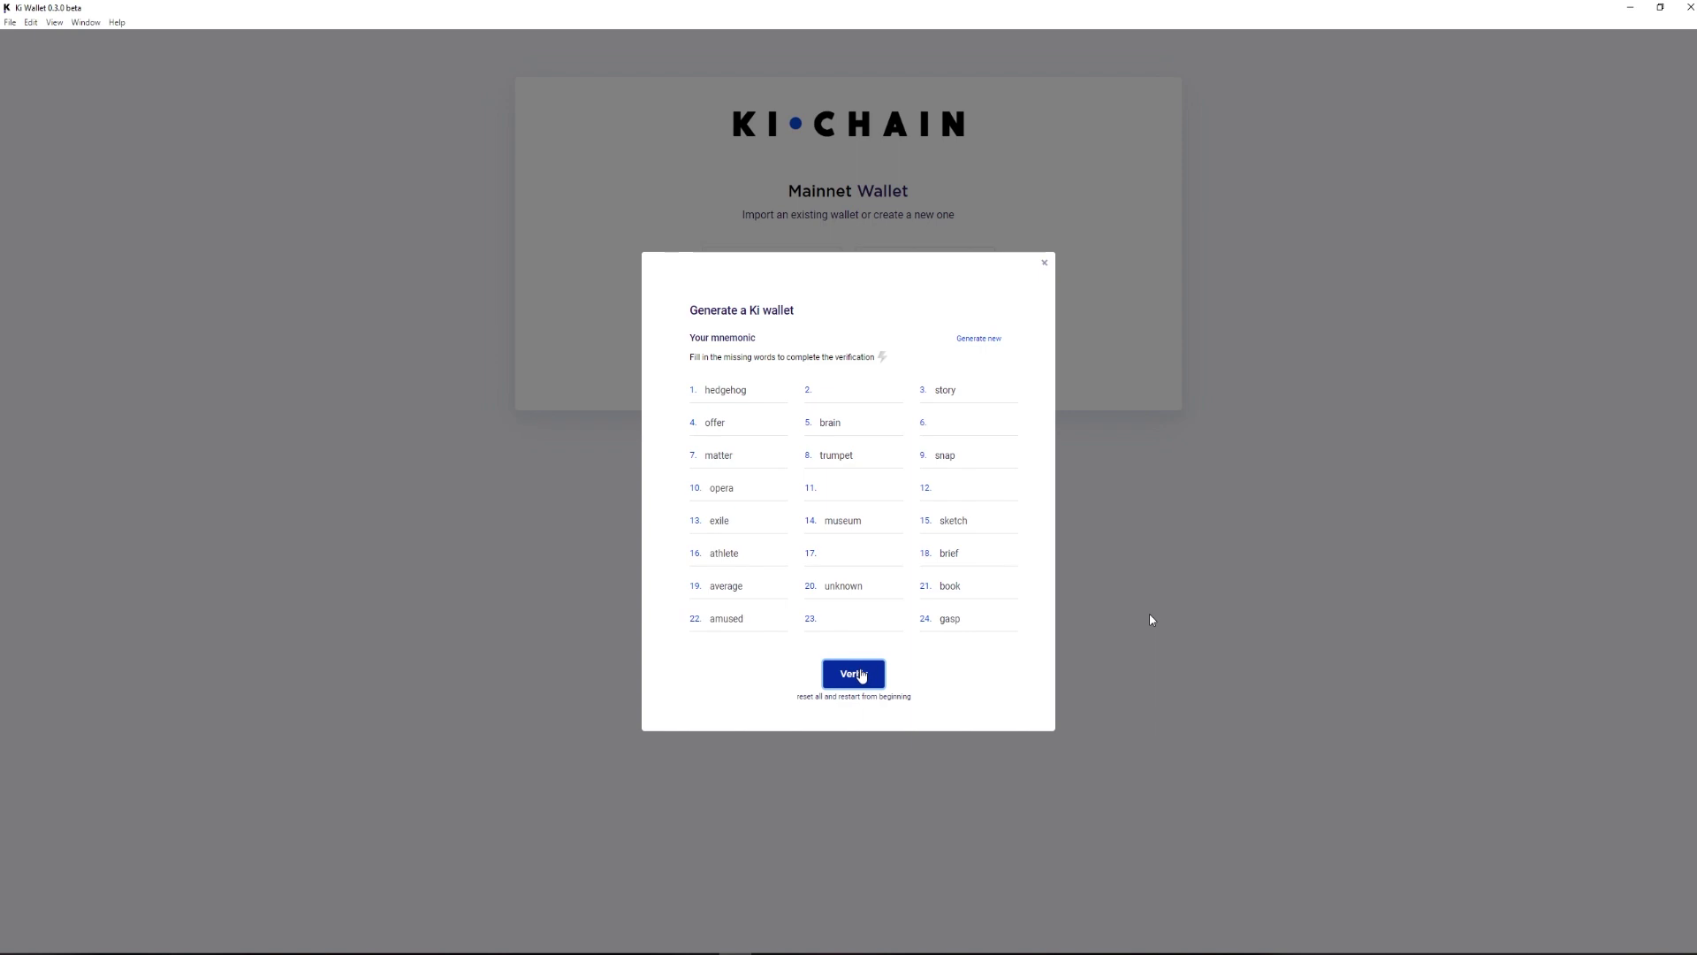
Fill in the missing mnemonic words and verify the phrase.
{"action": "left_click", "coordinate": [960, 418]}
{"action": "type", "text": "black"}
{"action": "left_click", "coordinate": [893, 480]}
{"action": "key", "text": "Tab"}
{"action": "left_click", "coordinate": [870, 545]}
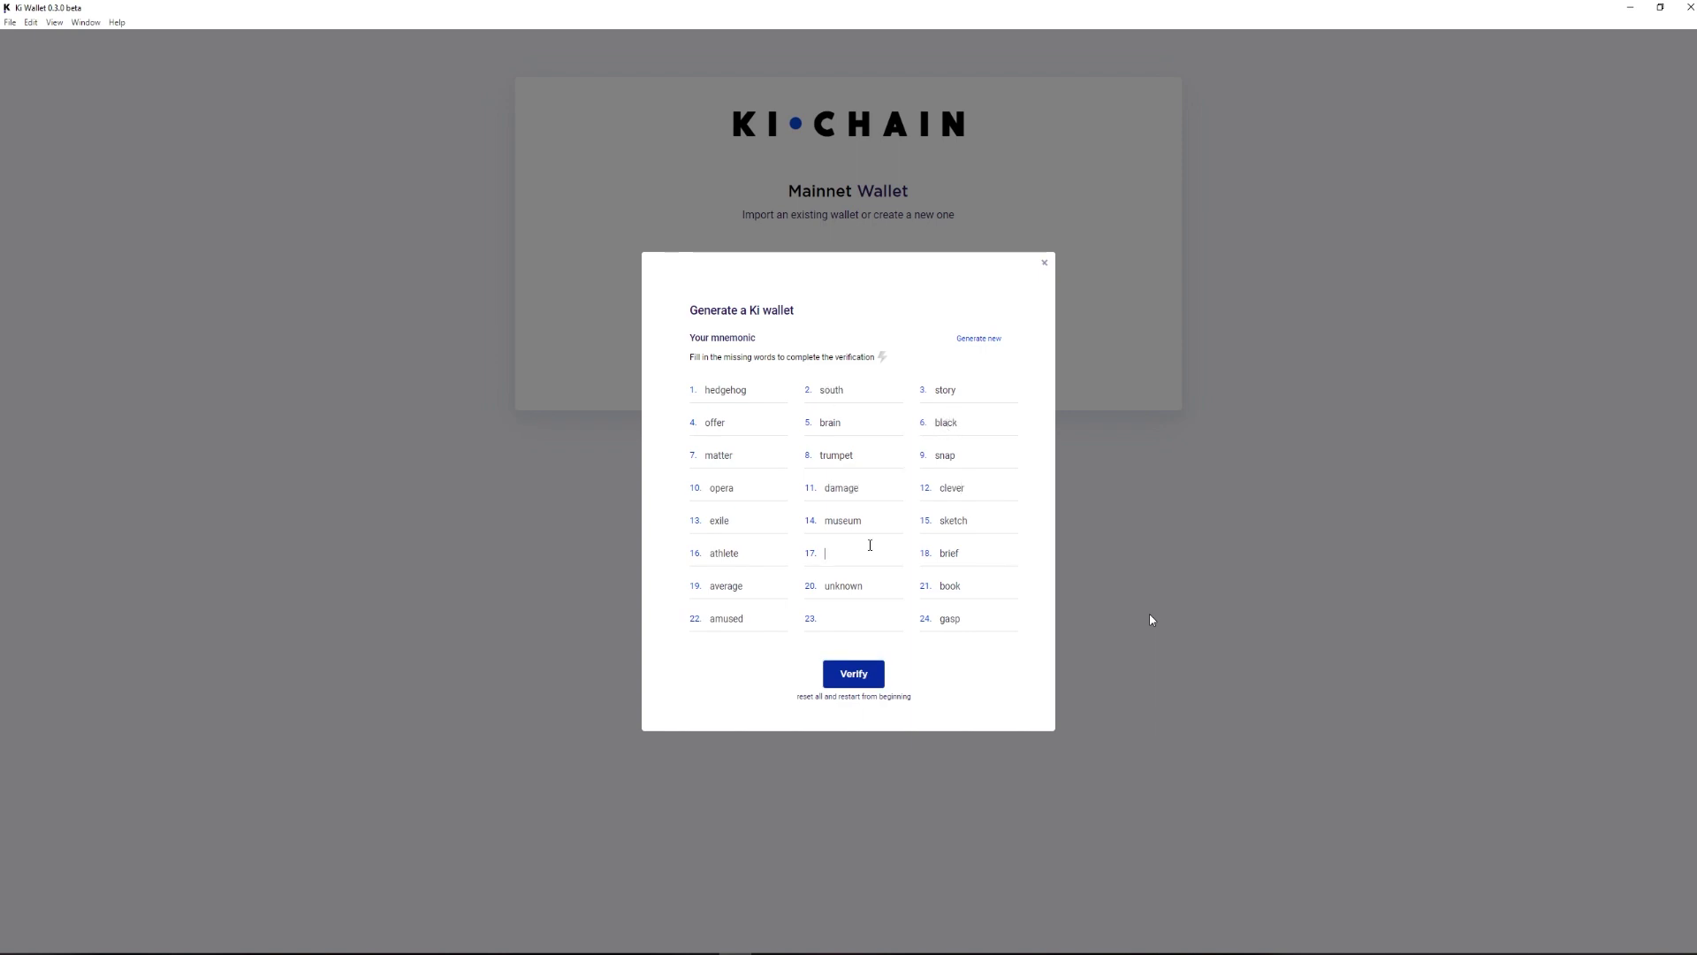
{"action": "left_click", "coordinate": [848, 612]}
{"action": "type", "text": "tag"}
{"action": "left_click", "coordinate": [853, 674]}
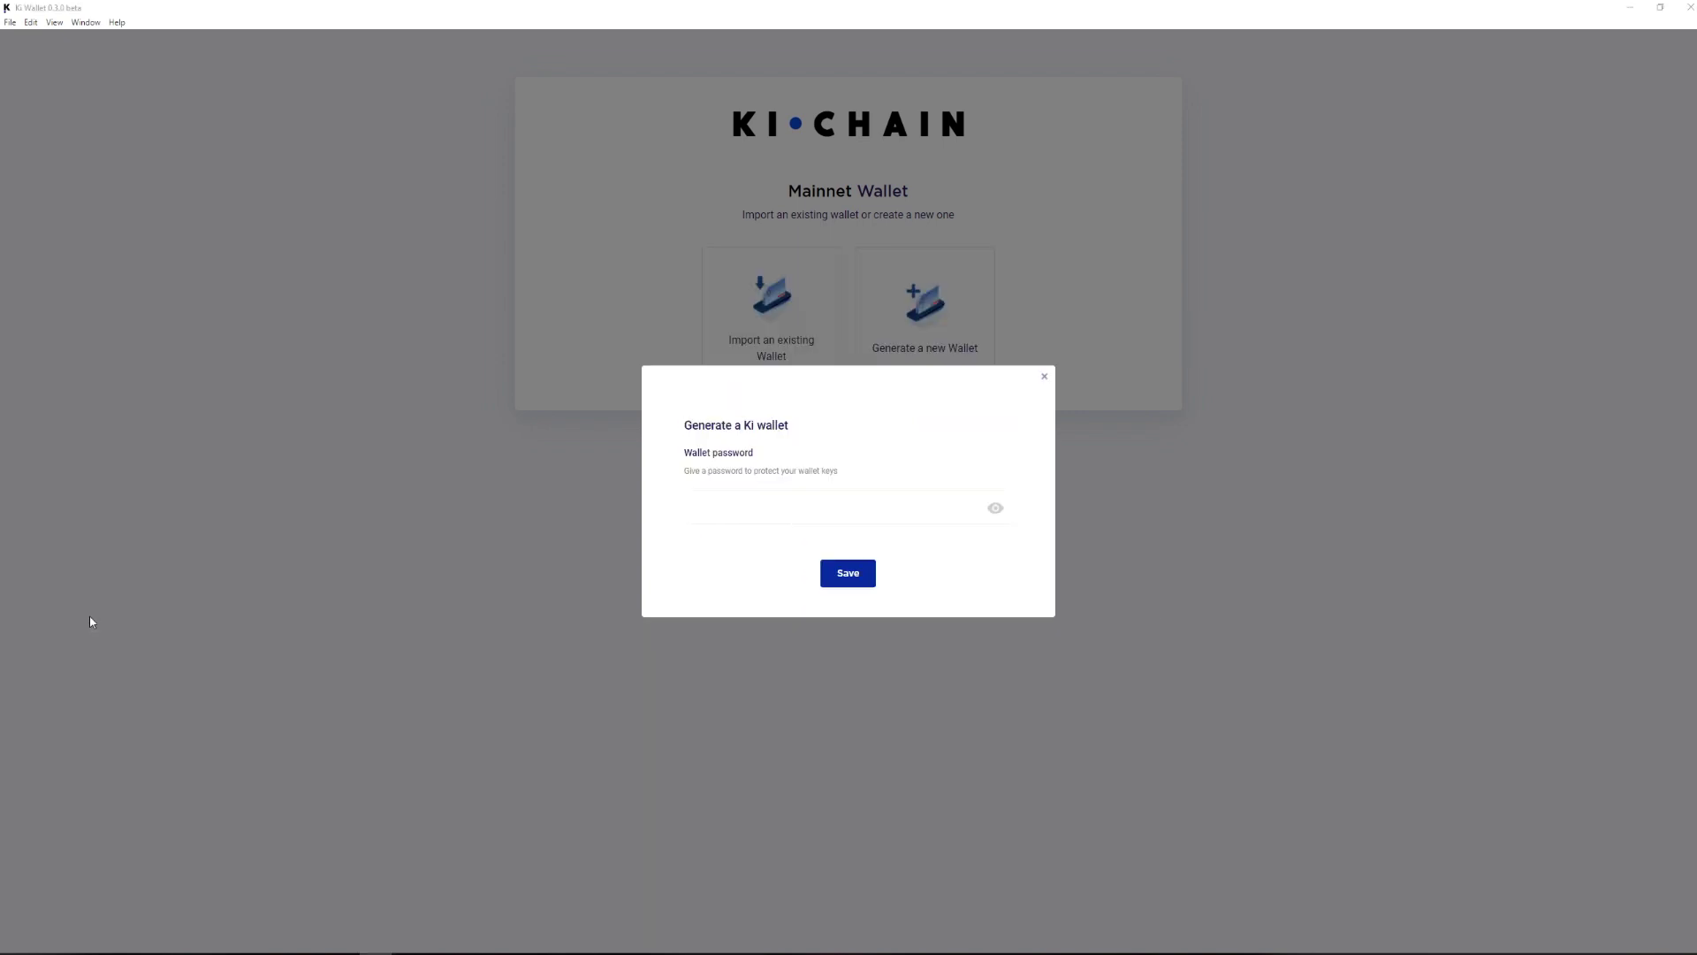
Set the wallet password and save to finish creating For_Stake.
{"action": "left_click", "coordinate": [733, 496]}
{"action": "type", "text": "••••••••"}
{"action": "left_click", "coordinate": [845, 572]}
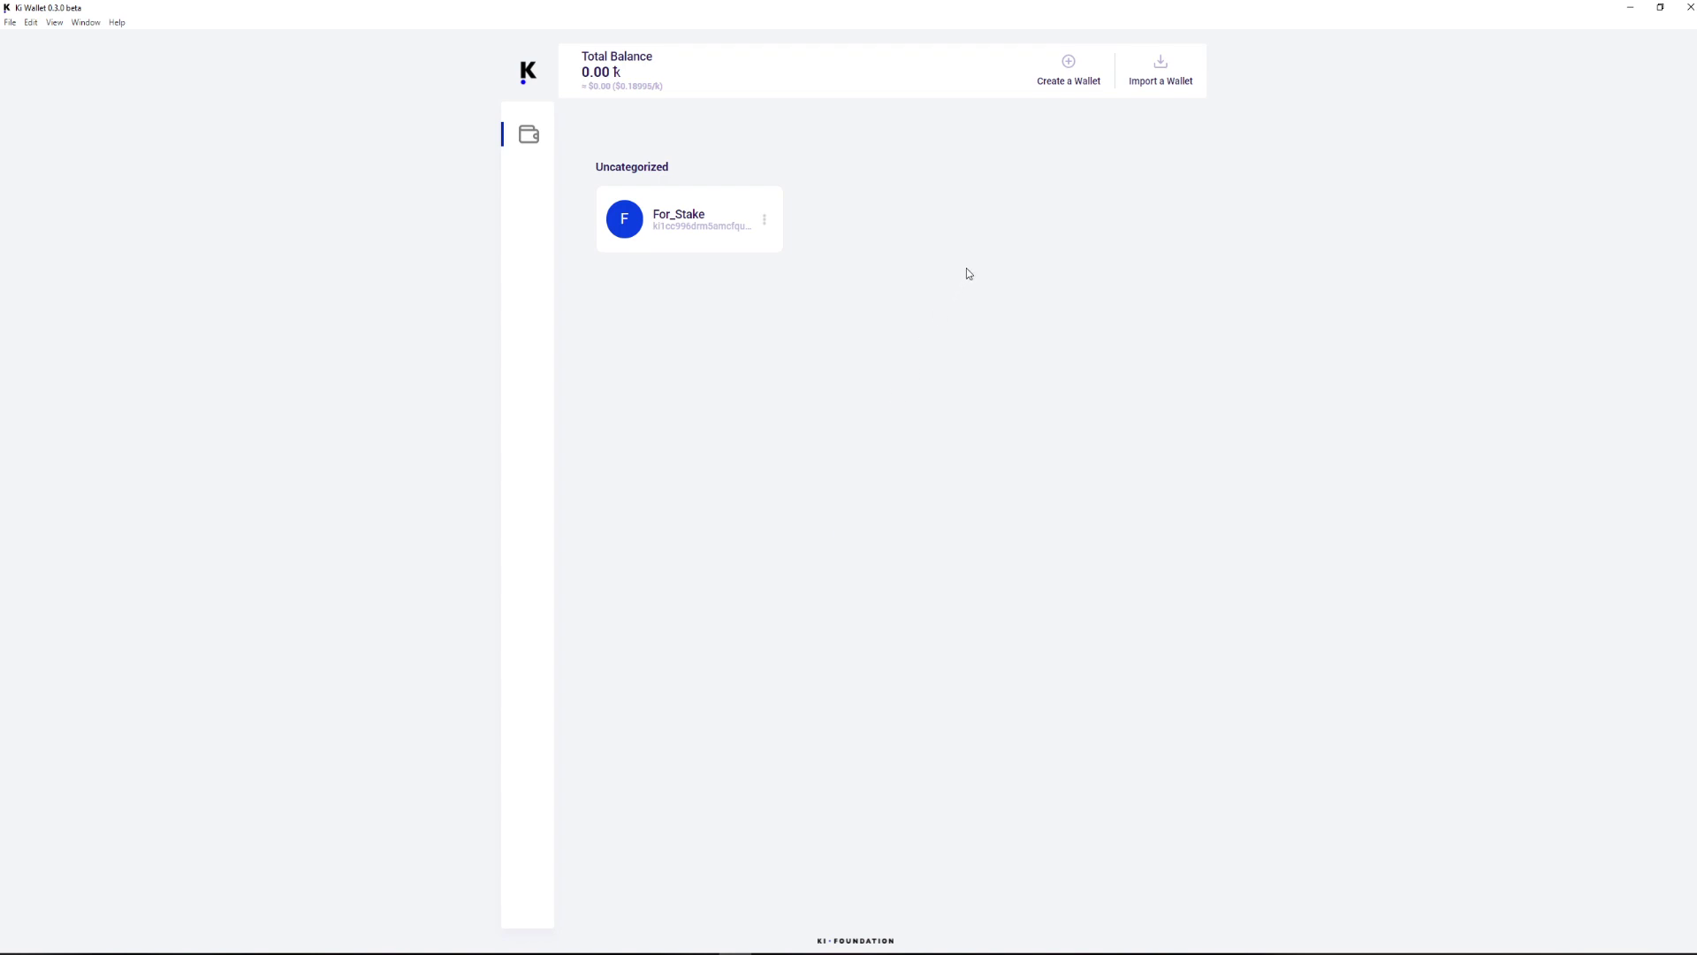
Open the For_Stake wallet card to view its 10.00 XKI balance and transactions.
{"action": "left_click", "coordinate": [678, 226]}
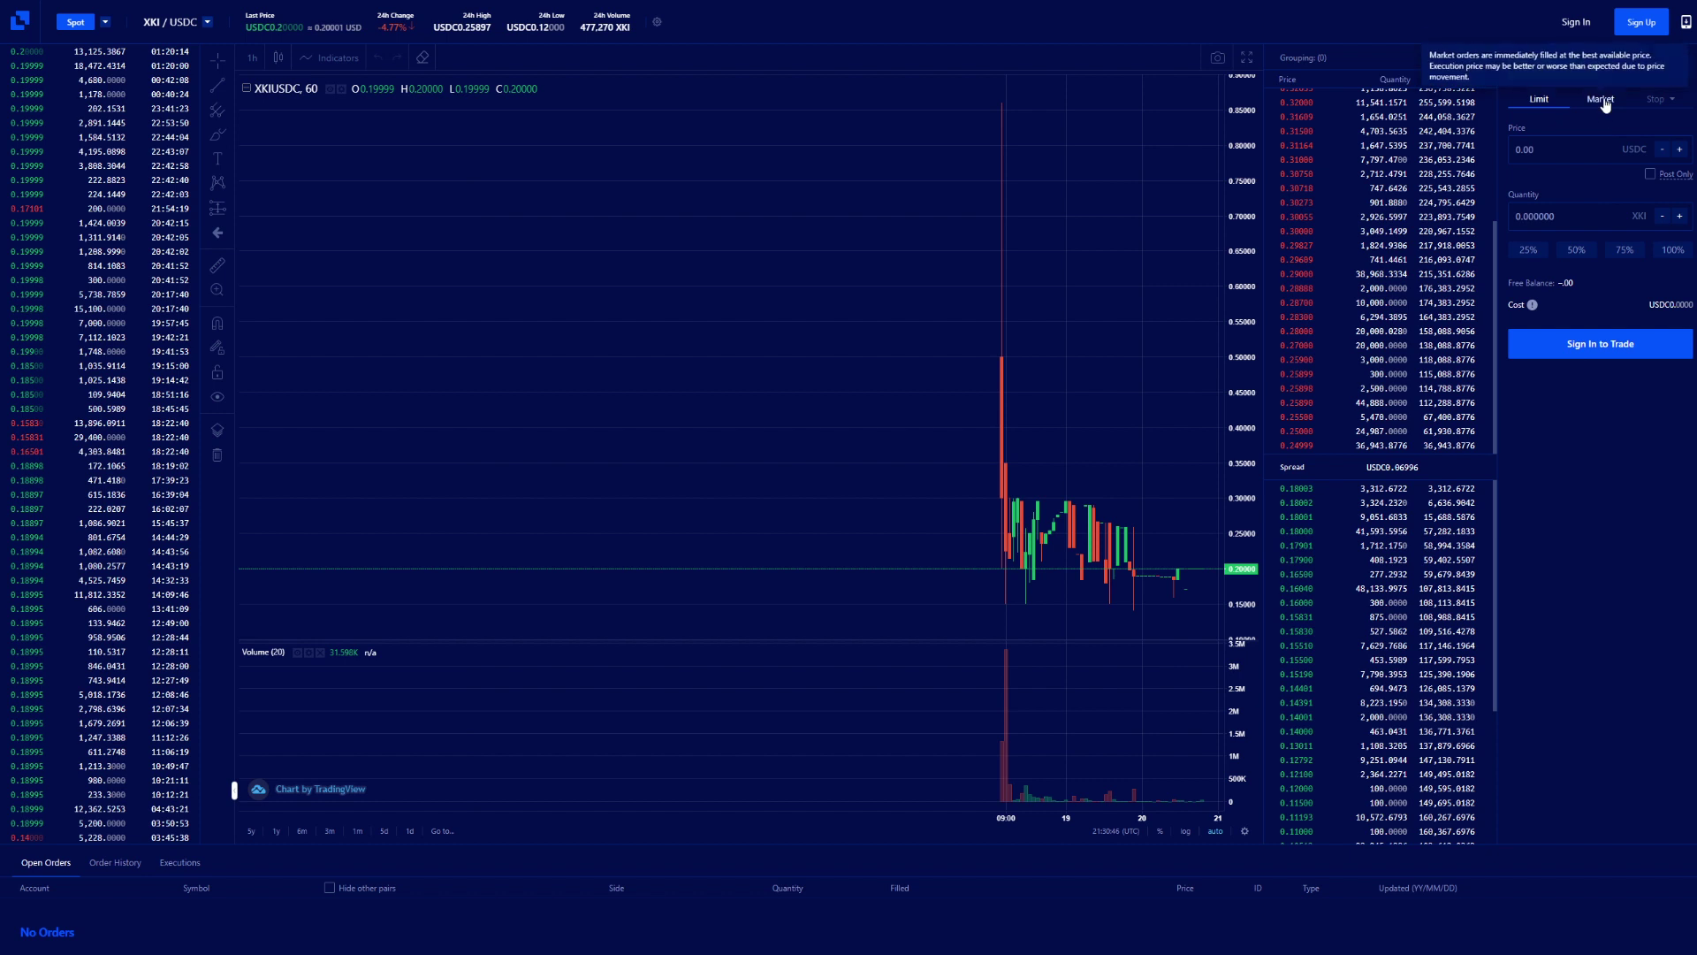
Set up a Market buy order for 1000 XKI on Liquid's XKI/USDC page.
{"action": "left_click", "coordinate": [1601, 102]}
{"action": "left_click", "coordinate": [1517, 149]}
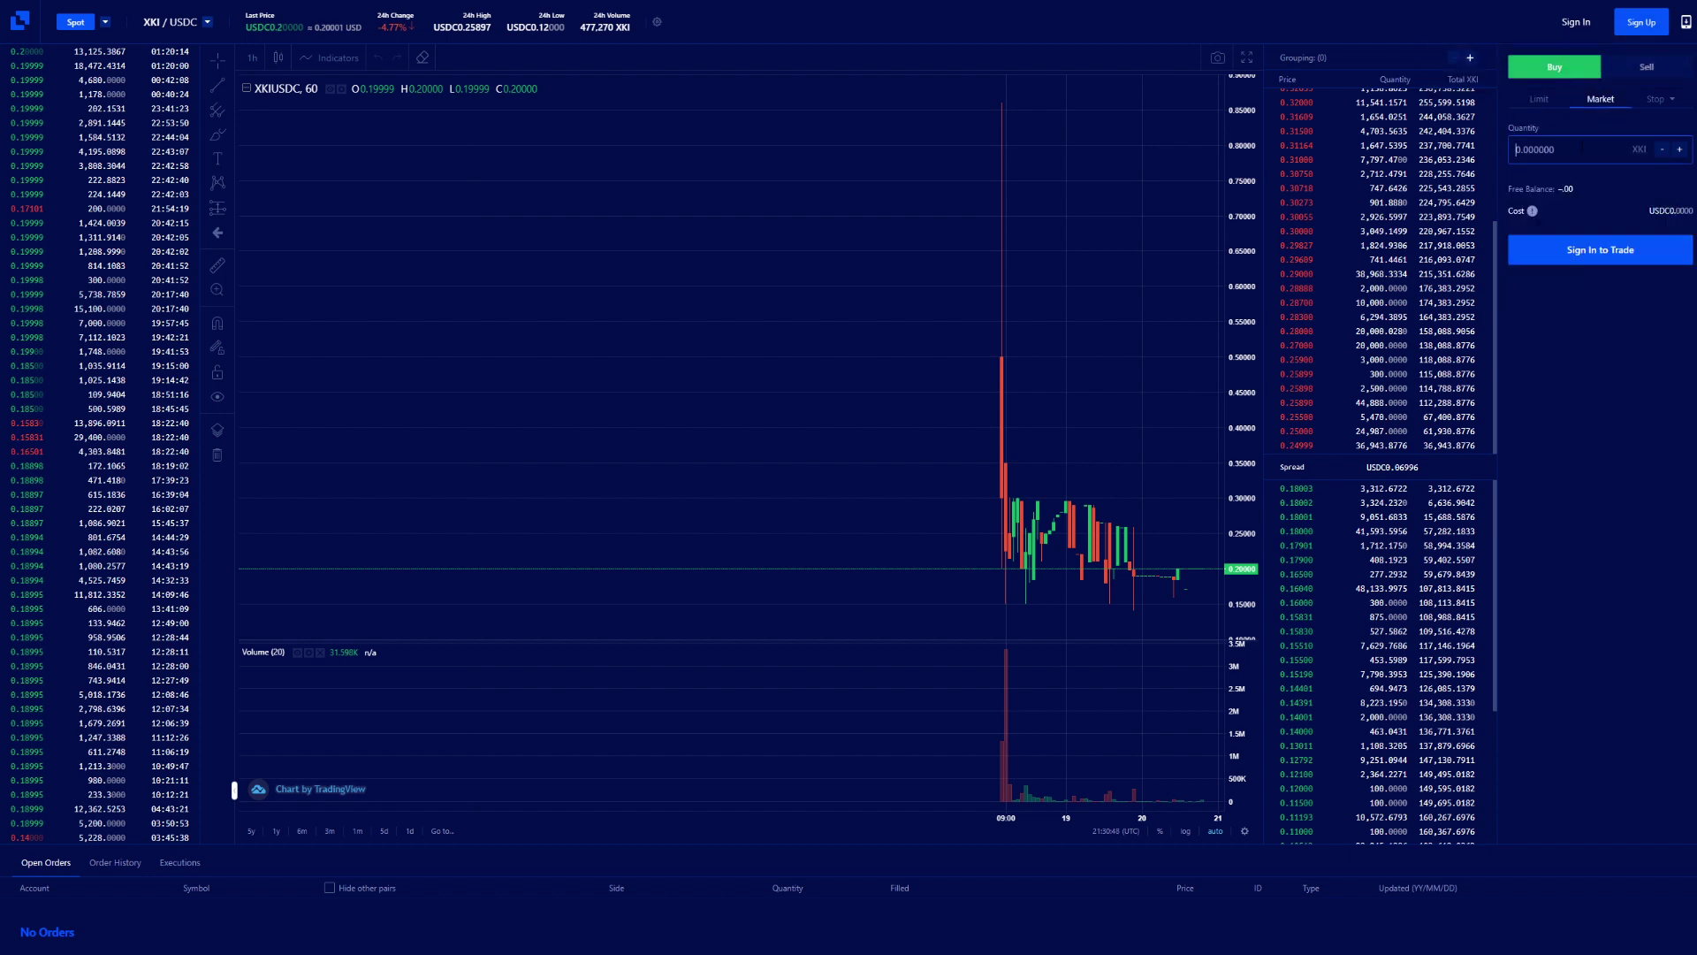
{"action": "type", "text": "1000"}
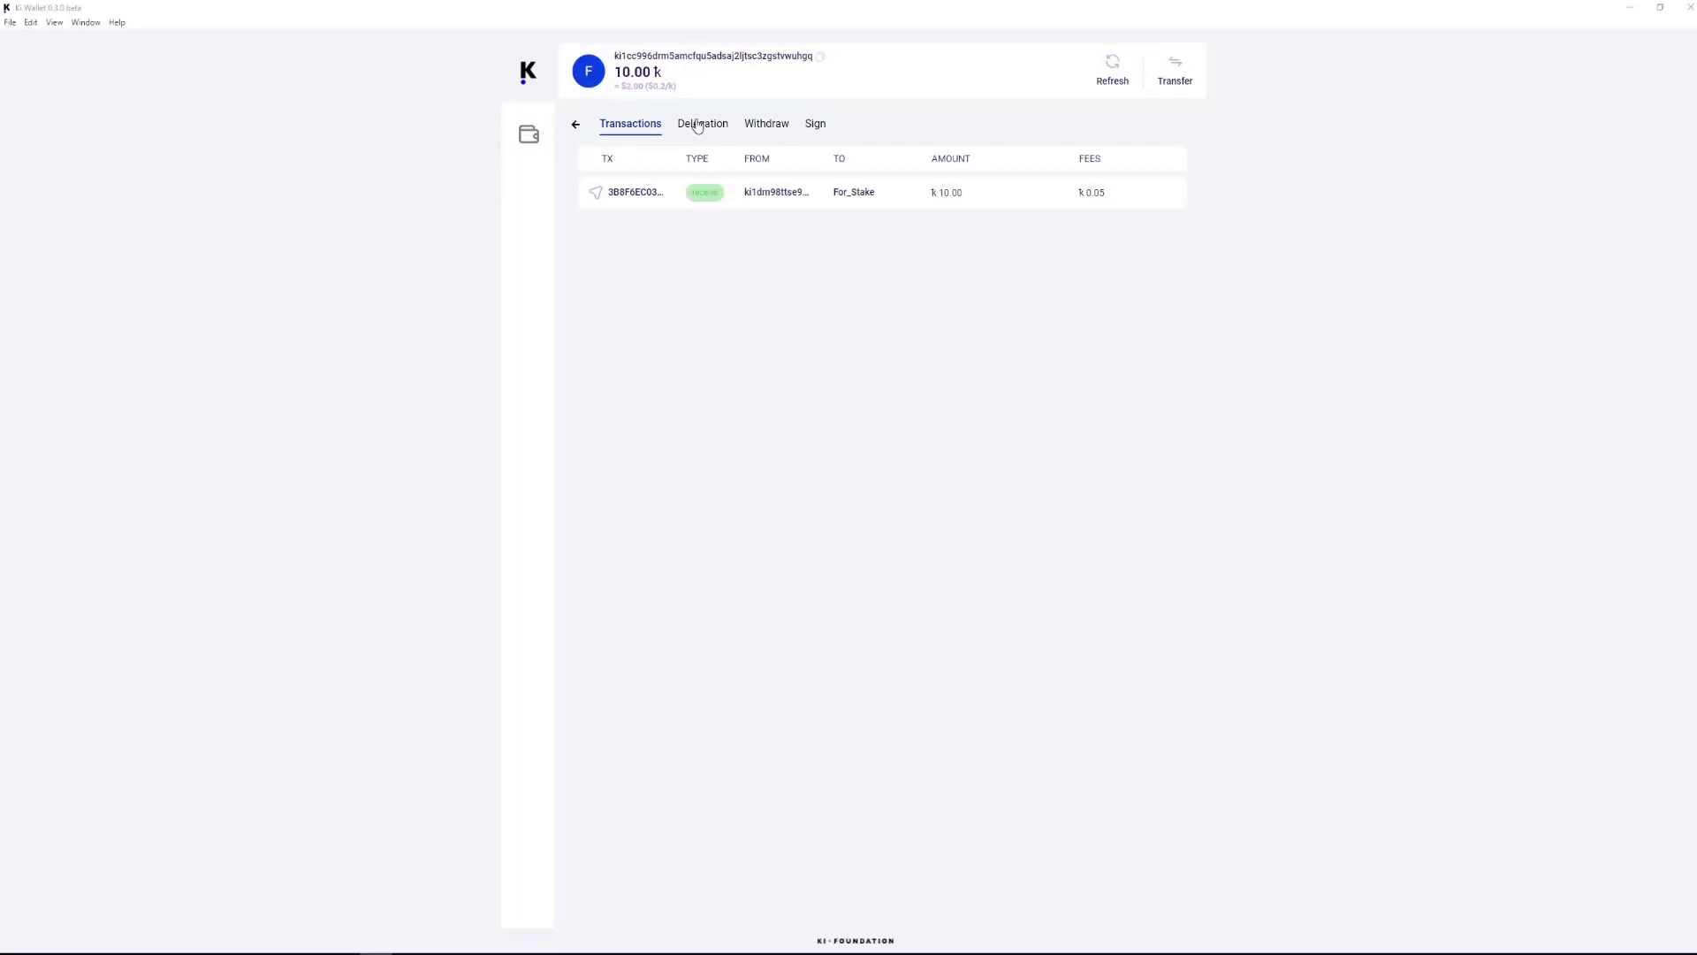
Find Everstake in the validator list and delegate 8 XKI to it with a raised fee.
{"action": "left_click", "coordinate": [698, 125]}
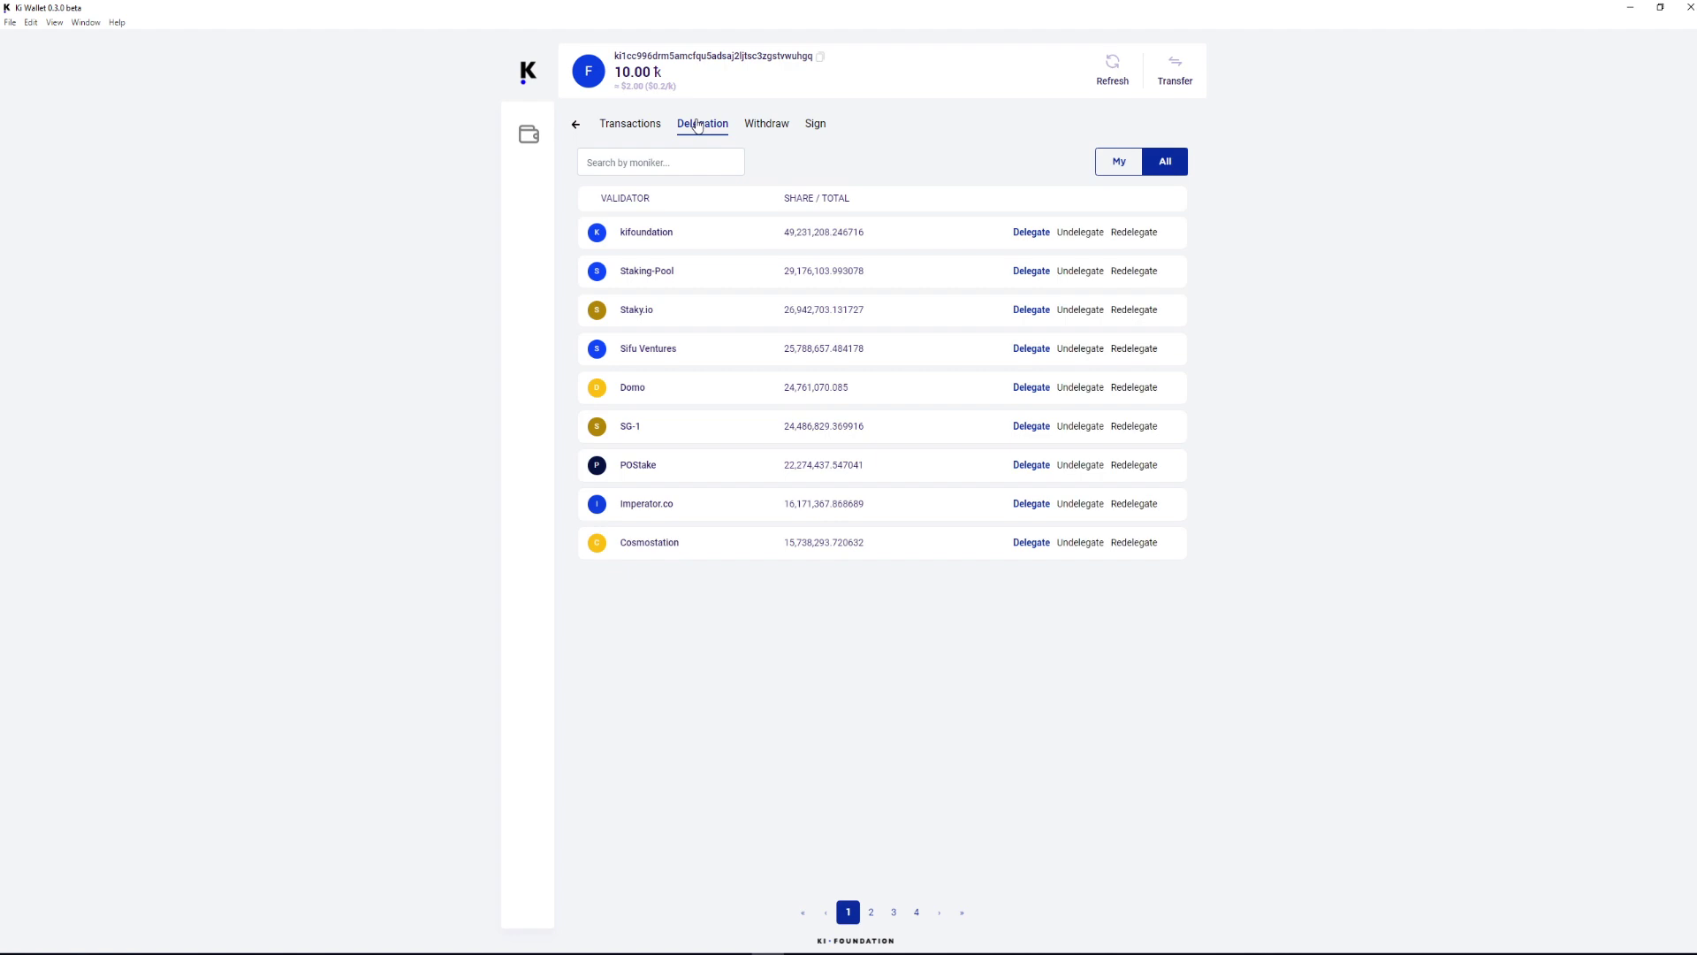
{"action": "left_click", "coordinate": [650, 162]}
{"action": "type", "text": "Everstake"}
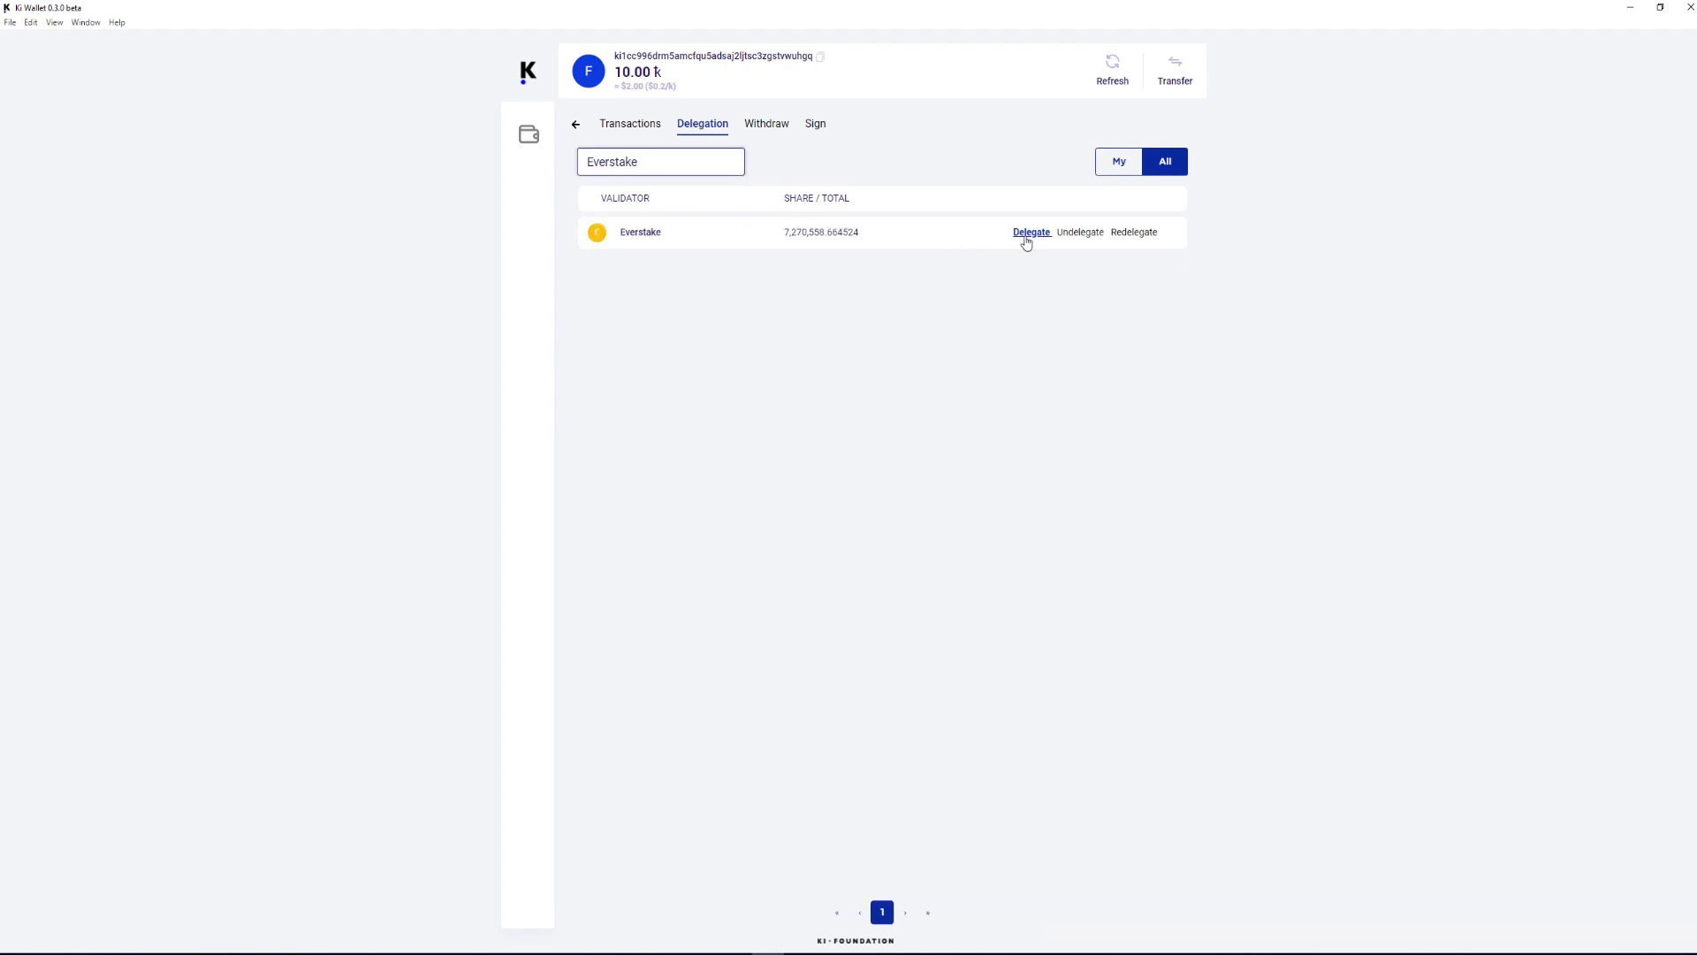
{"action": "left_click", "coordinate": [1030, 233]}
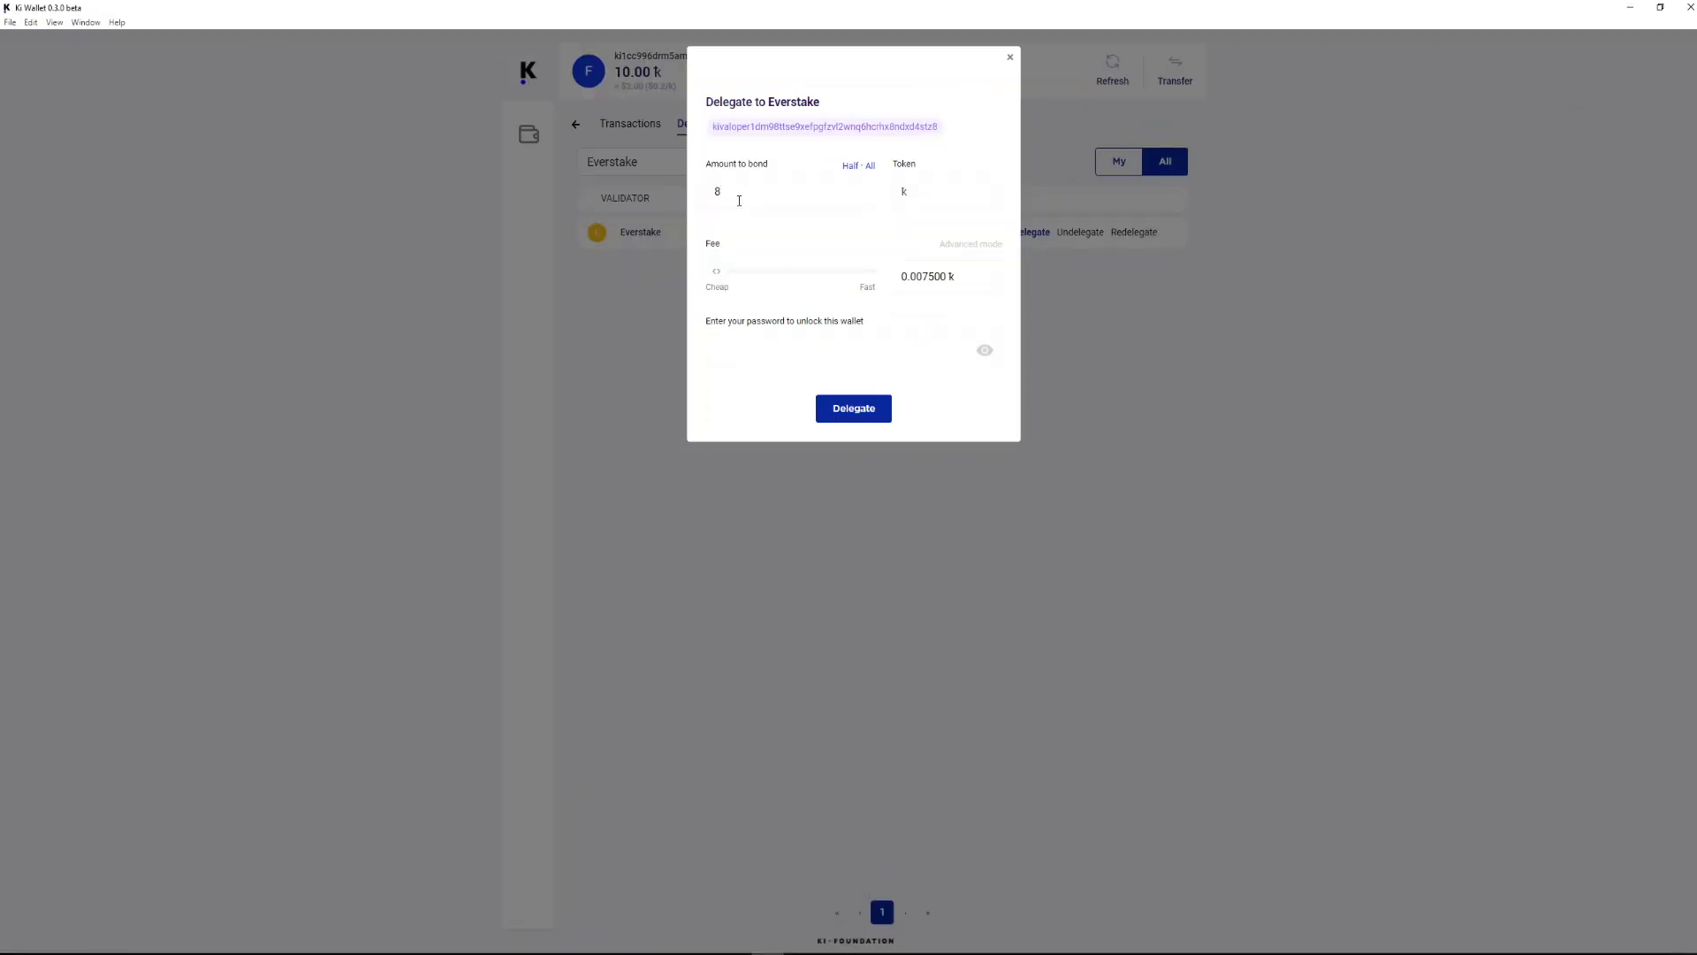
{"action": "left_click_drag", "start_coordinate": [718, 276], "coordinate": [801, 279]}
{"action": "left_click", "coordinate": [837, 412]}
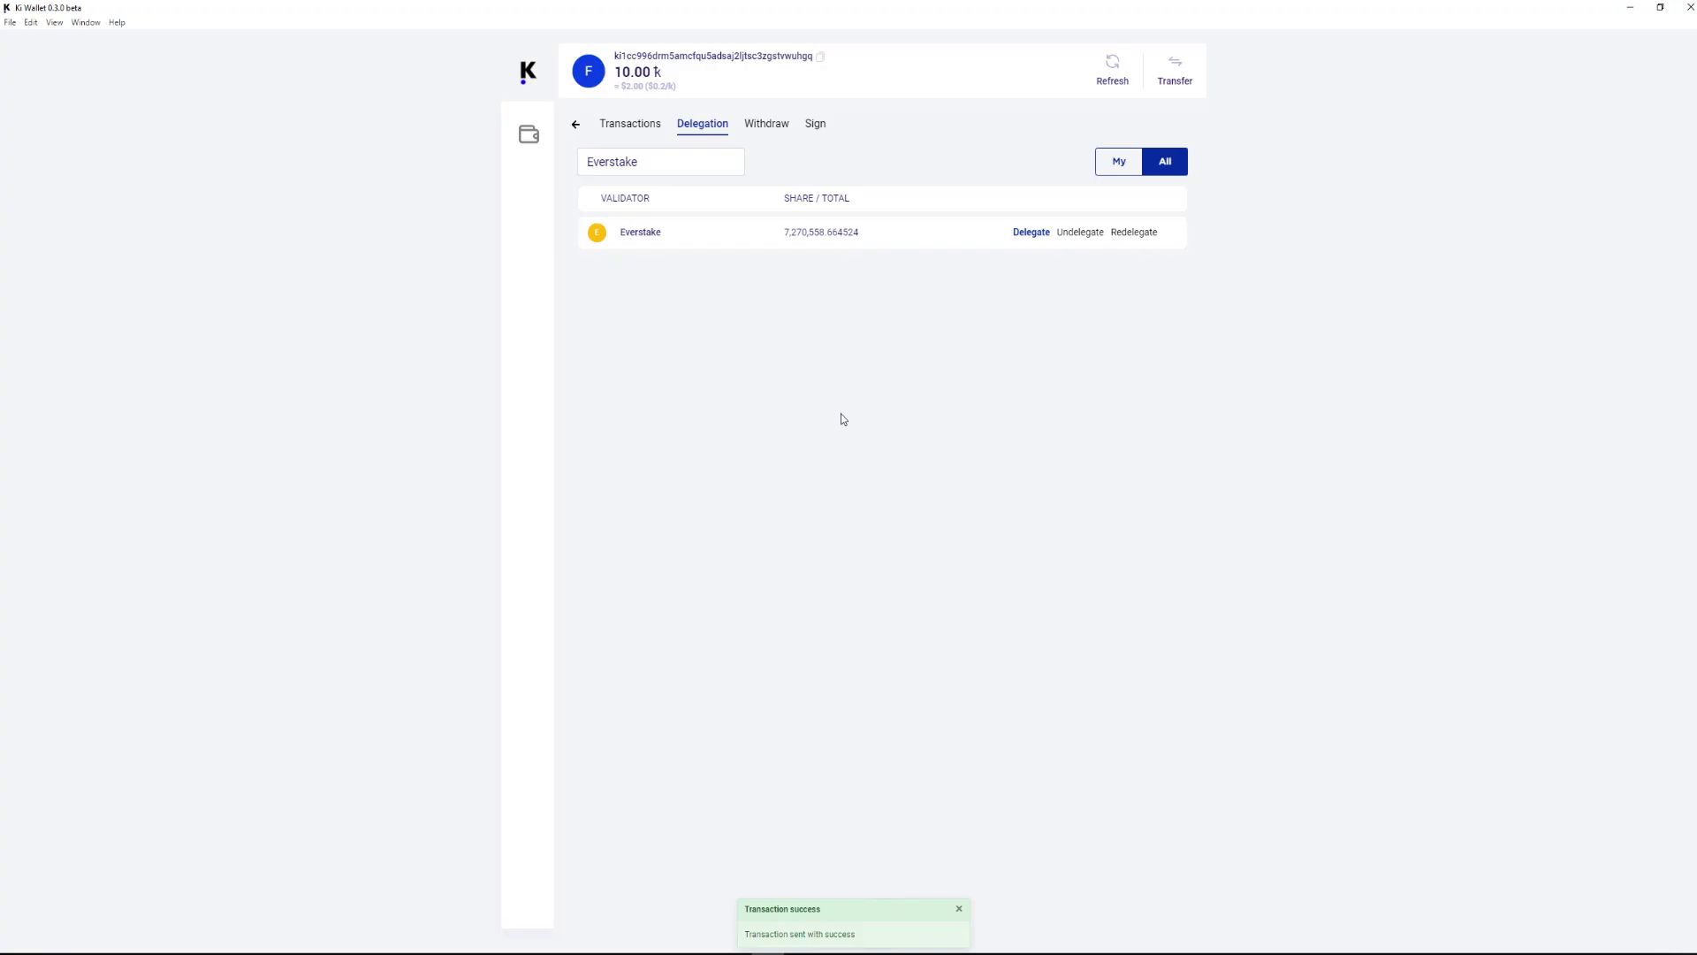
Inspect the 8.00 XKI Everstake delegation transaction in the explorer, then reopen the Delegation list.
{"action": "left_click", "coordinate": [638, 129]}
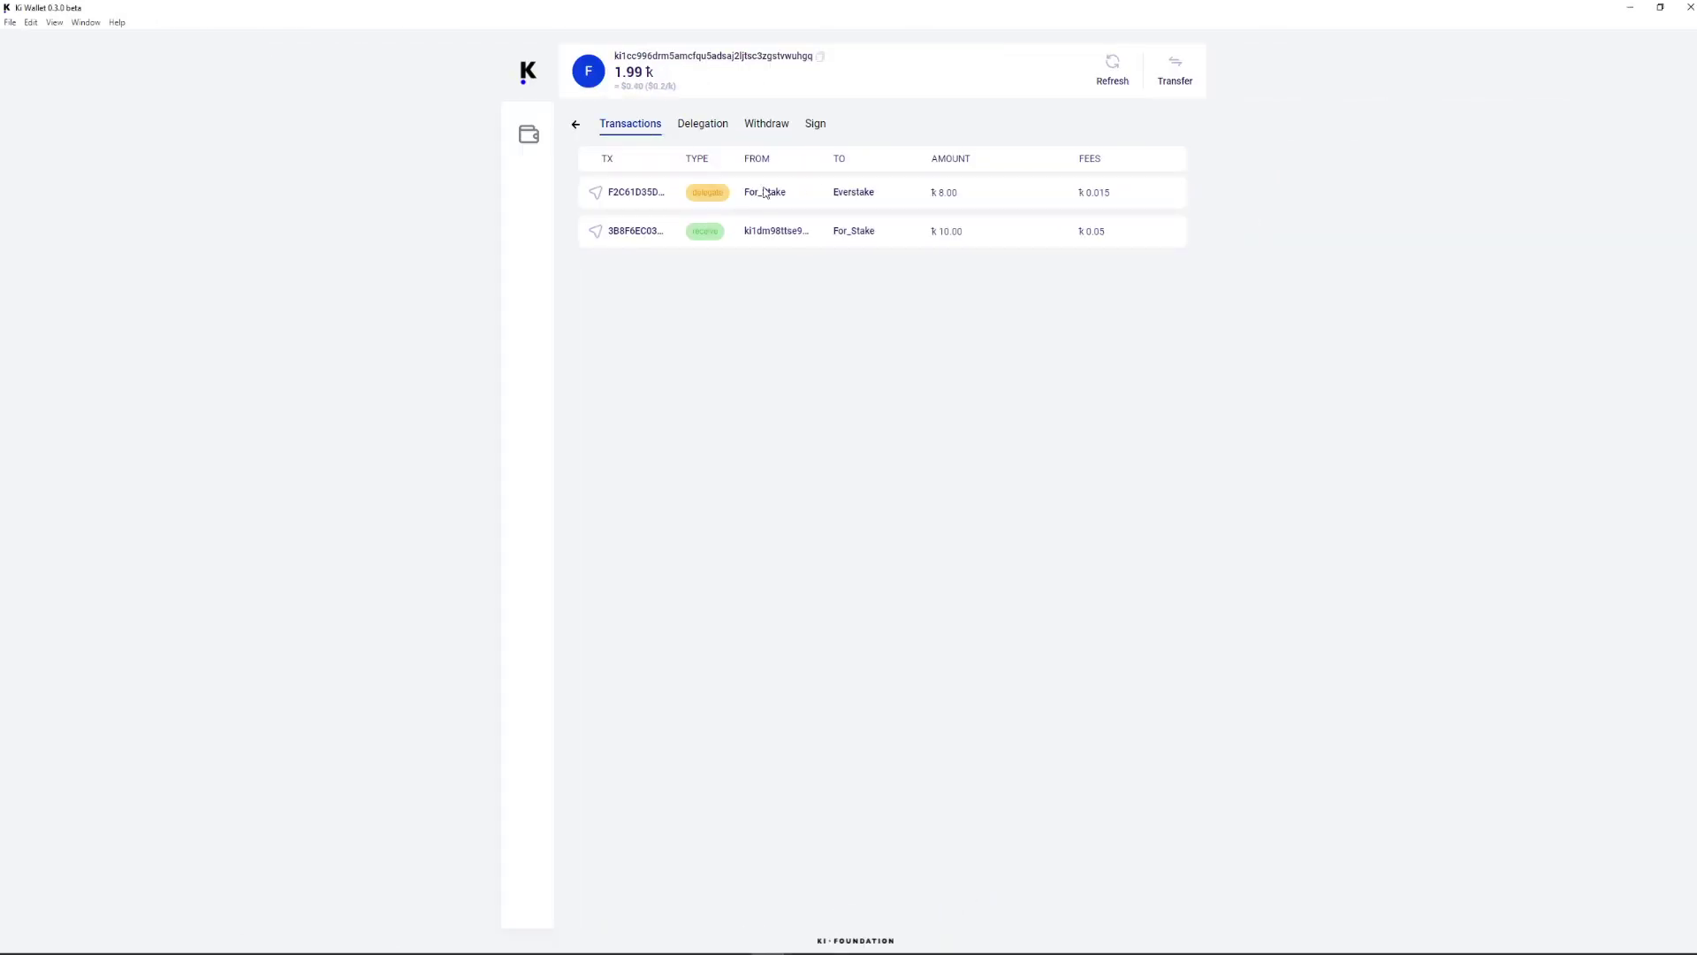
{"action": "left_click", "coordinate": [644, 194]}
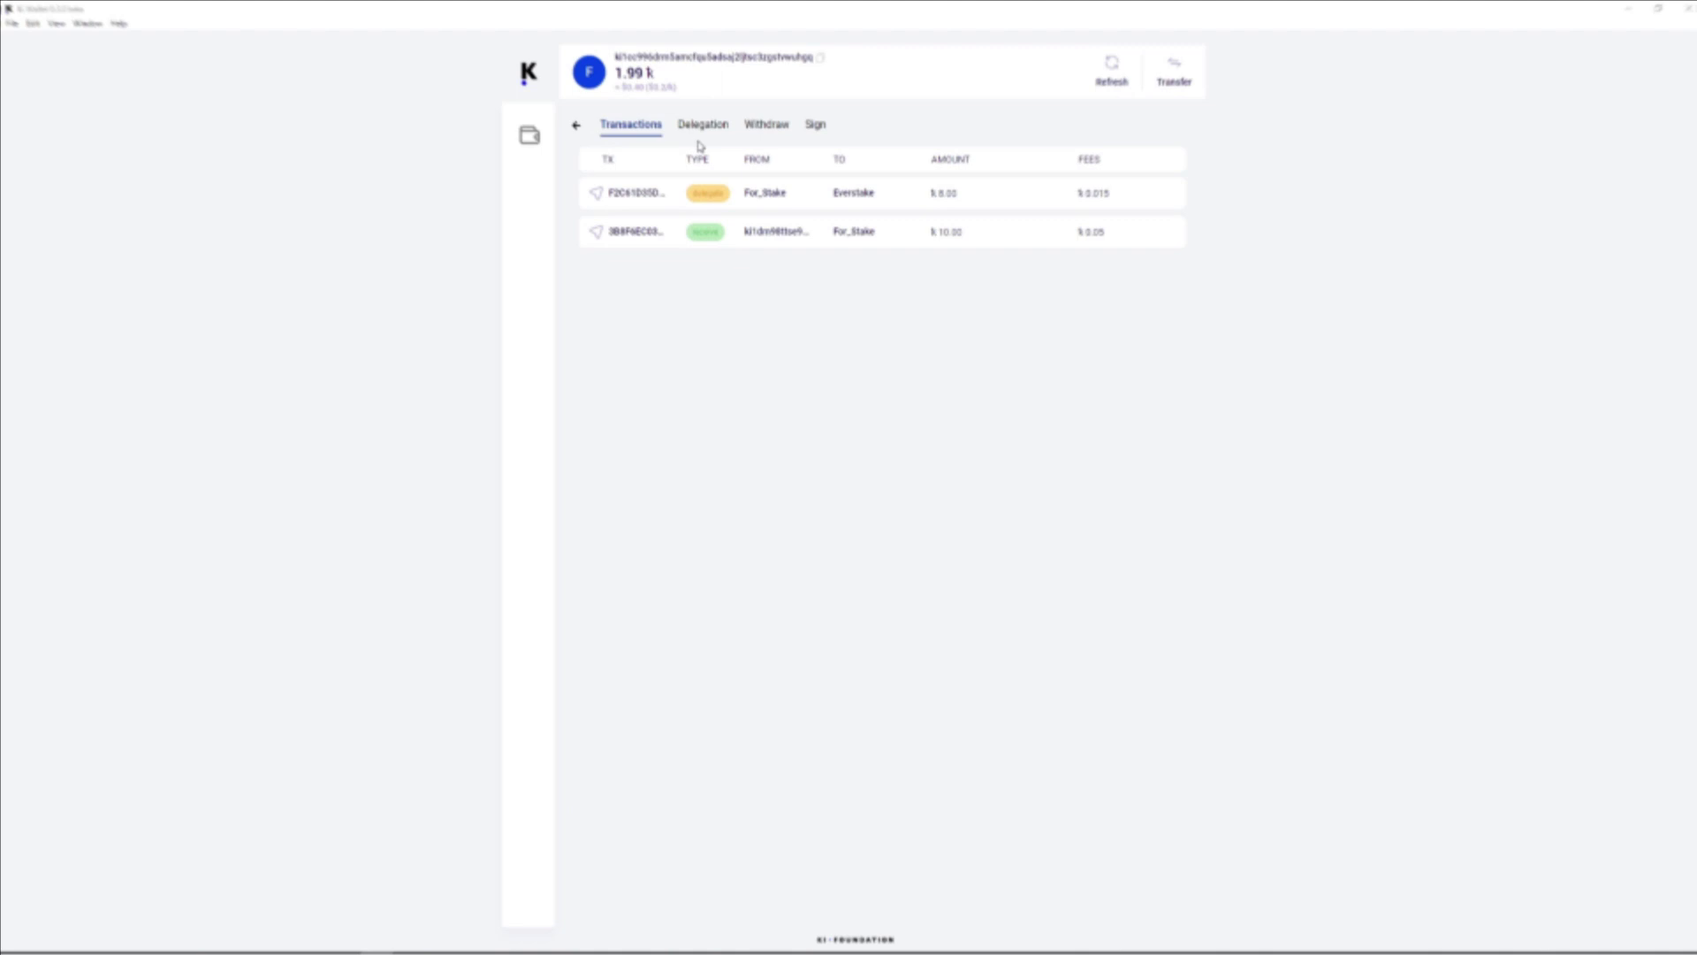
{"action": "left_click", "coordinate": [700, 129]}
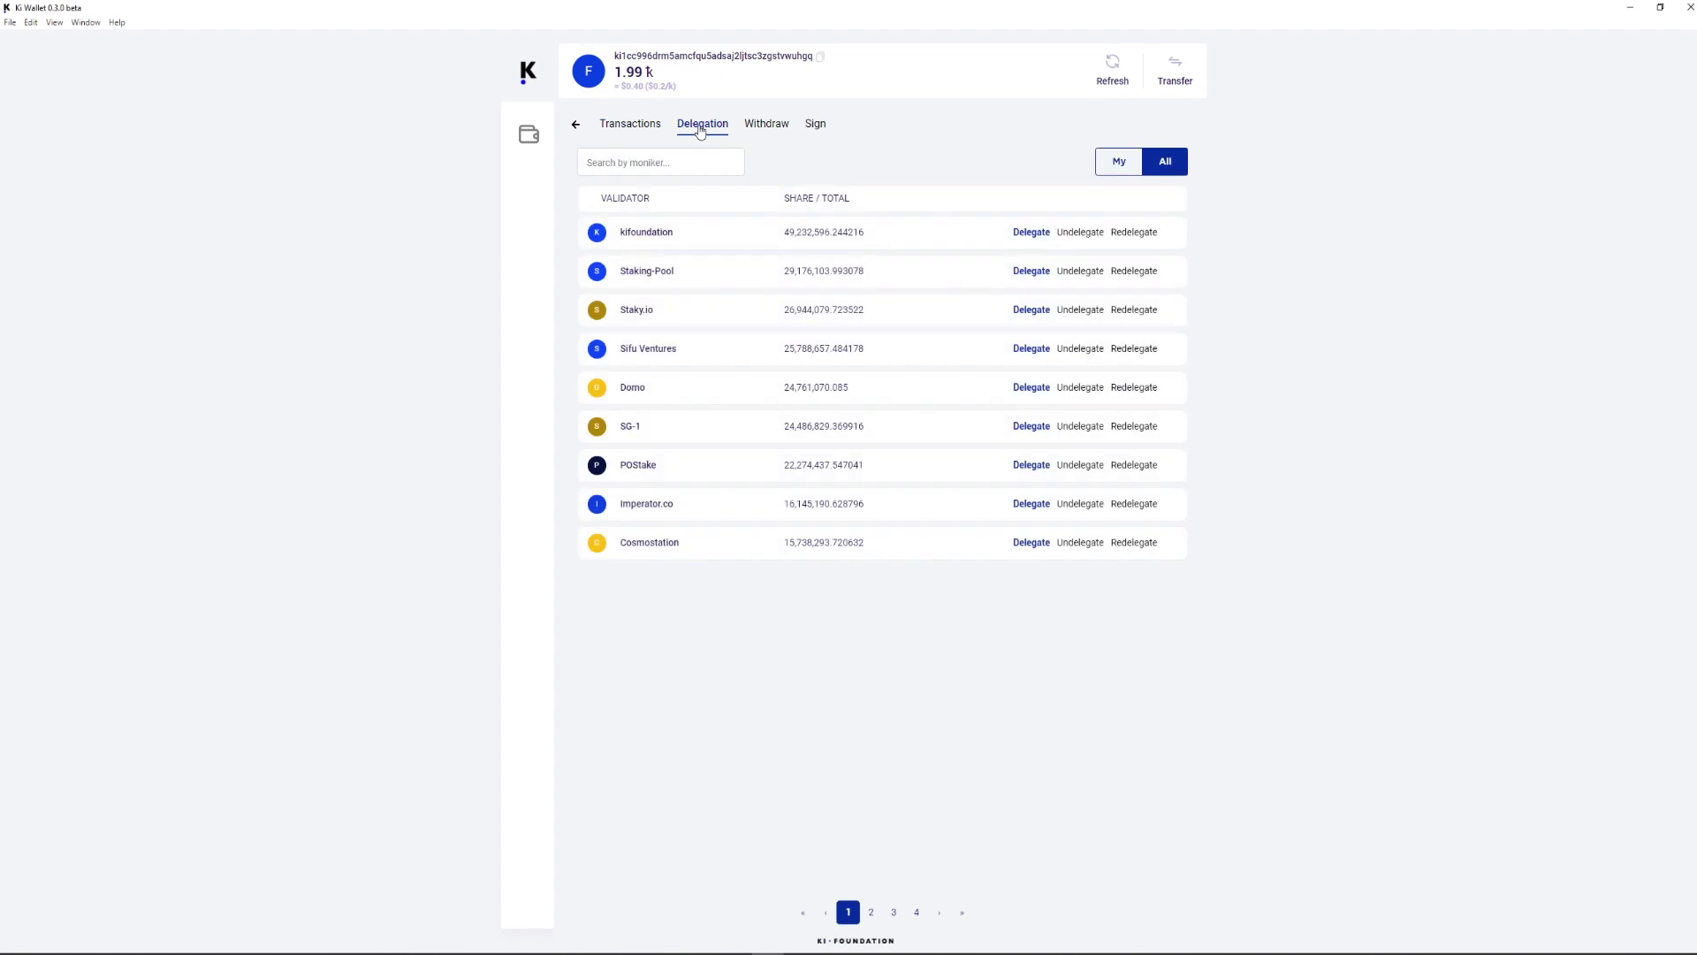
Withdraw Everstake's 0.000034 pending reward as rewards only, confirmed with the wallet password.
{"action": "left_click", "coordinate": [787, 126]}
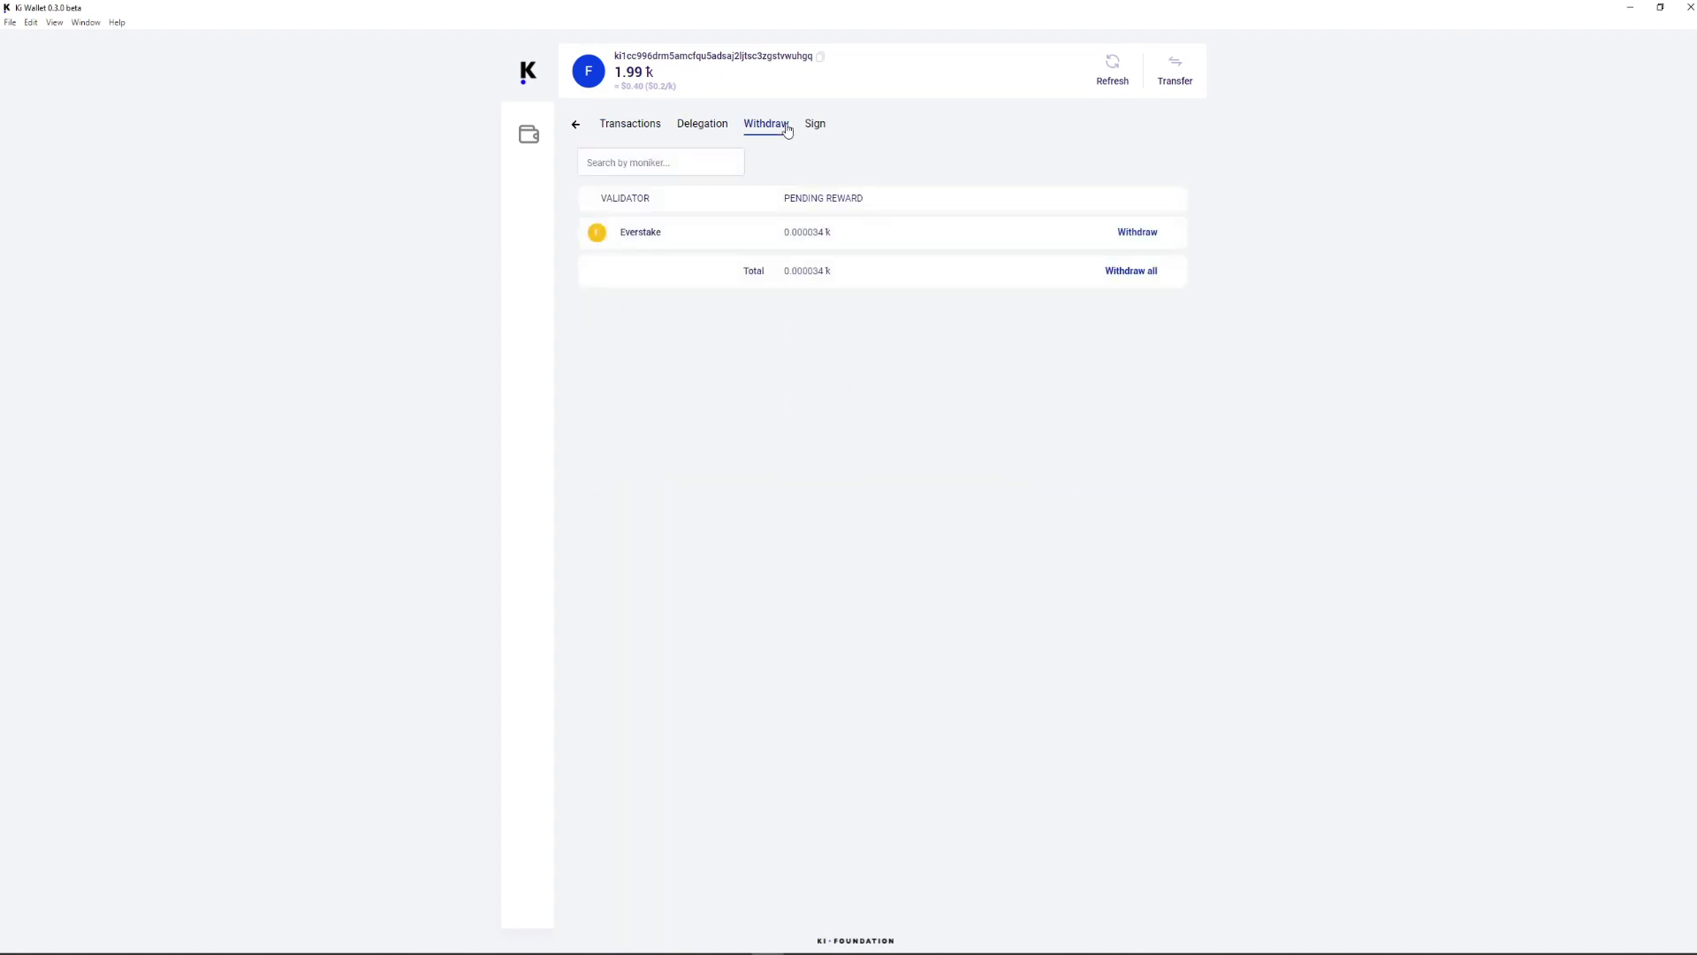
{"action": "left_click_drag", "start_coordinate": [823, 233], "coordinate": [779, 243]}
{"action": "left_click", "coordinate": [800, 233]}
{"action": "left_click", "coordinate": [1139, 237]}
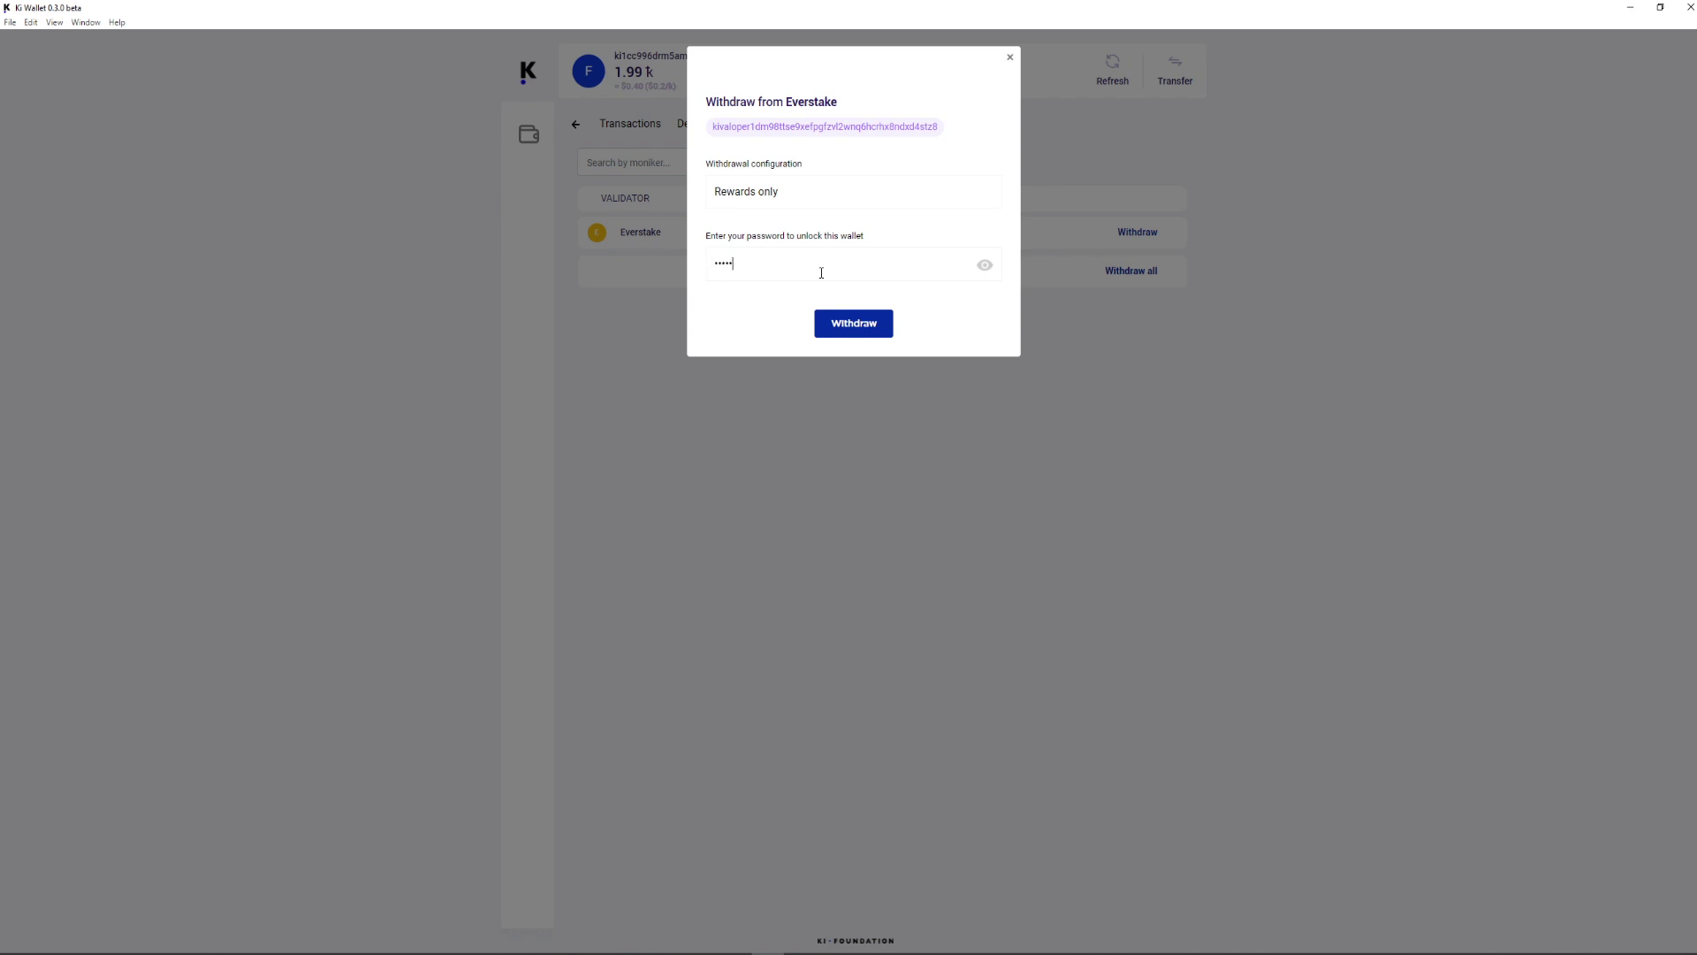
{"action": "left_click", "coordinate": [845, 324]}
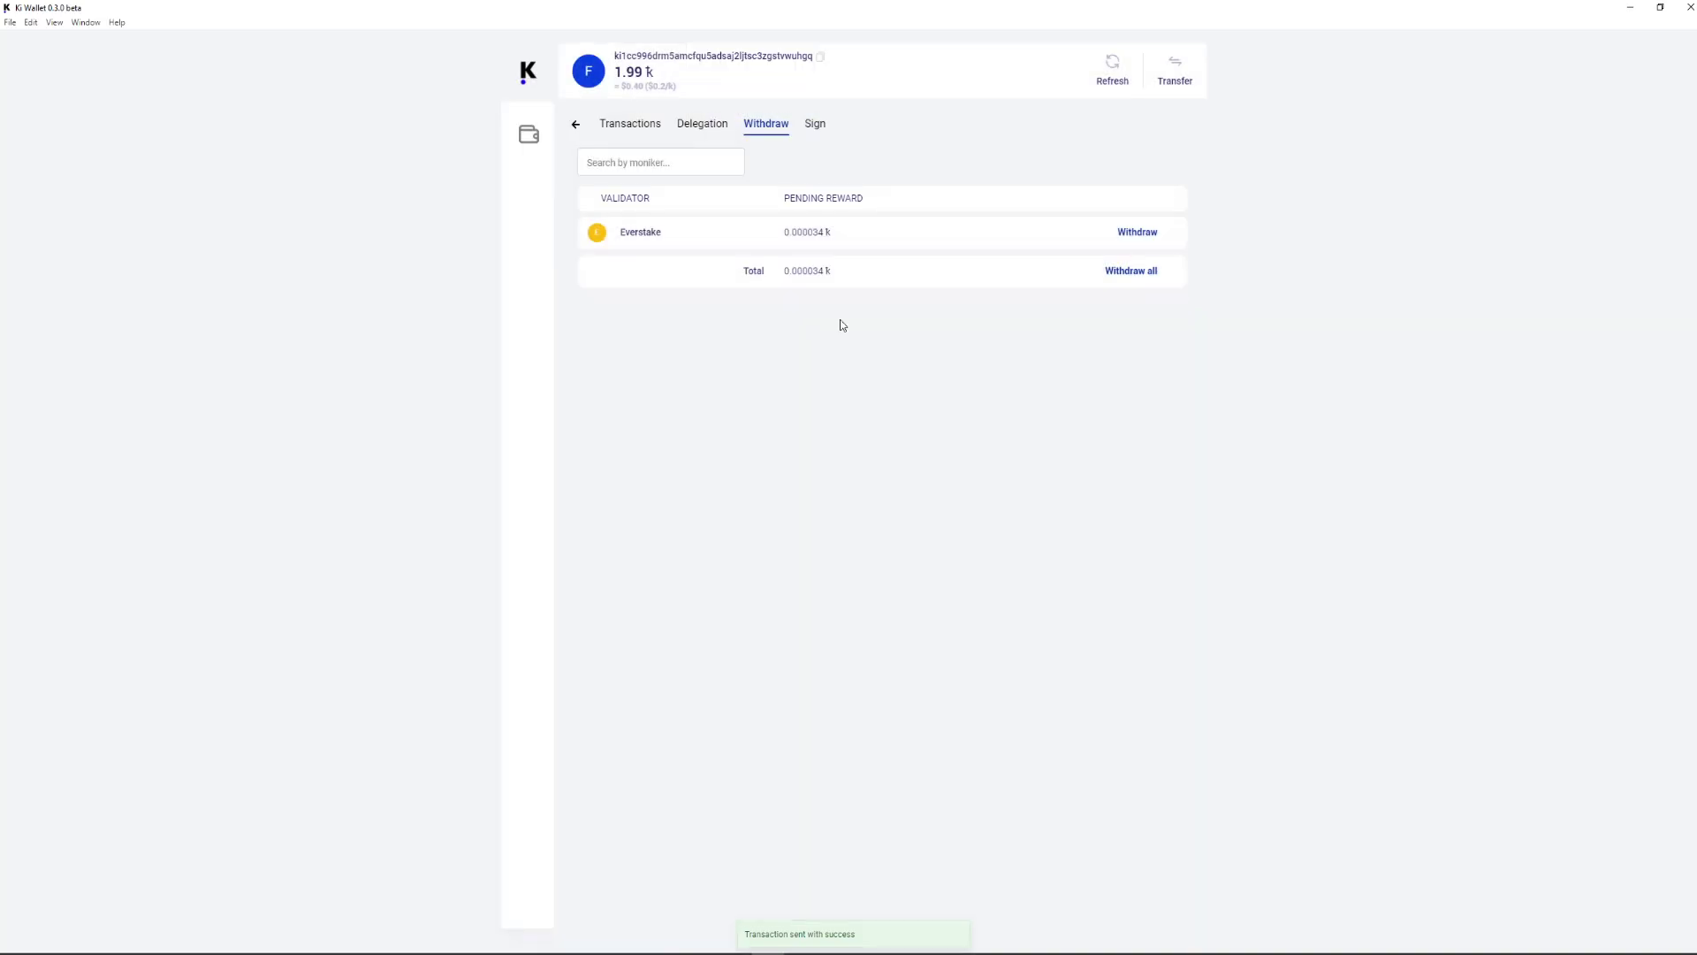